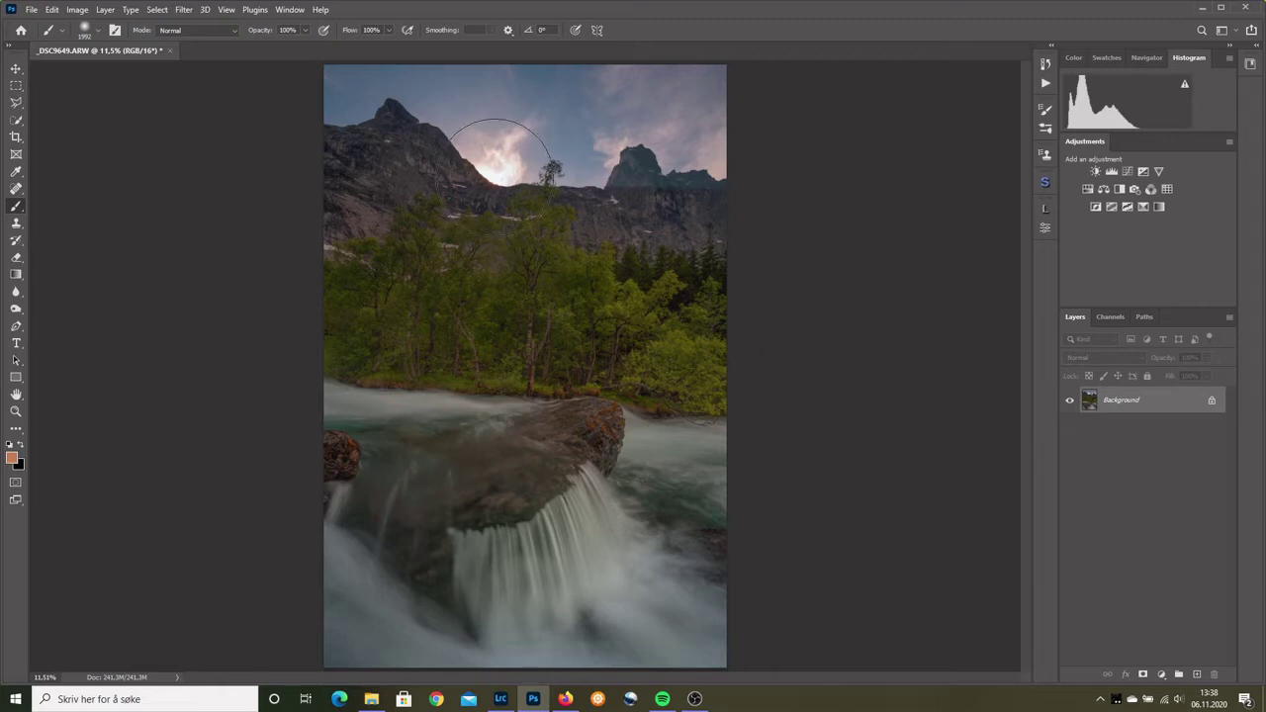
# - Shrink the brush size with the [ key
pyautogui.press('[')
pyautogui.press('[')
pyautogui.press('[')
pyautogui.press('[')
pyautogui.press('[')
pyautogui.press('[')
pyautogui.press('[')
# - Add Layer 1, fill it with black using default colours, and drop its opacity to 26%
pyautogui.click(1197, 675)
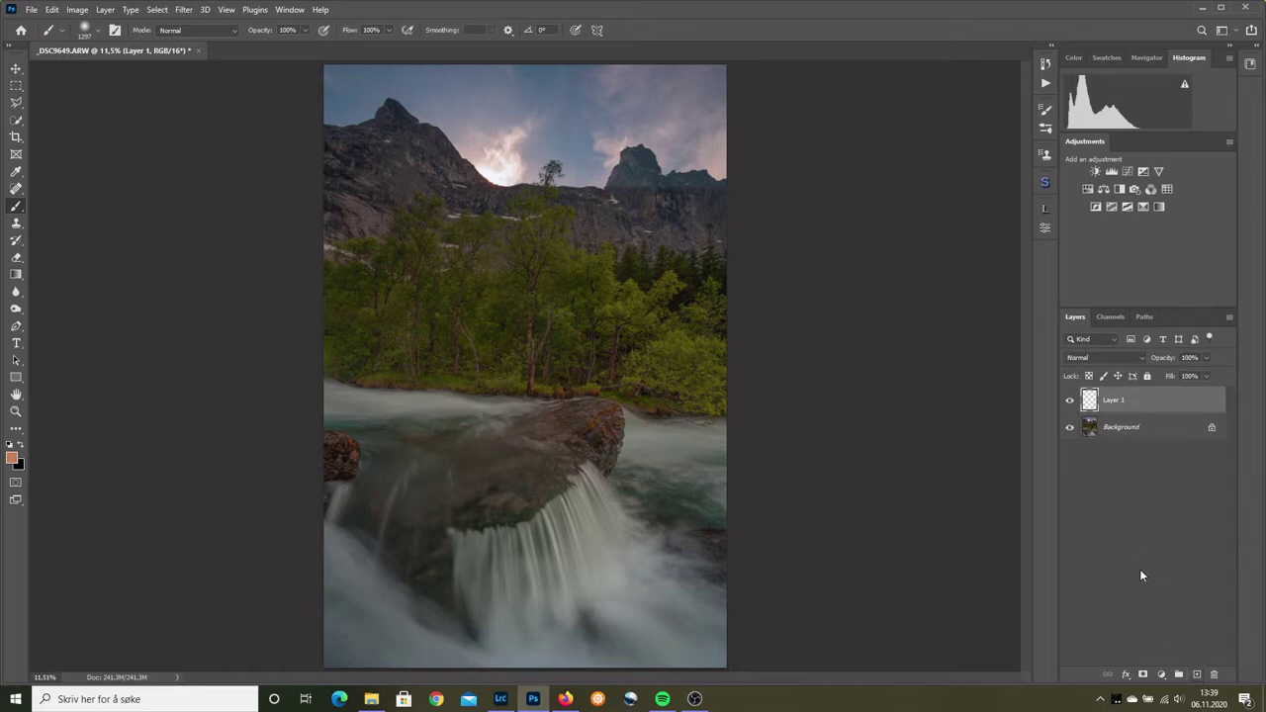
pyautogui.click(9, 445)
pyautogui.hotkey('alt', 'BackSpace')
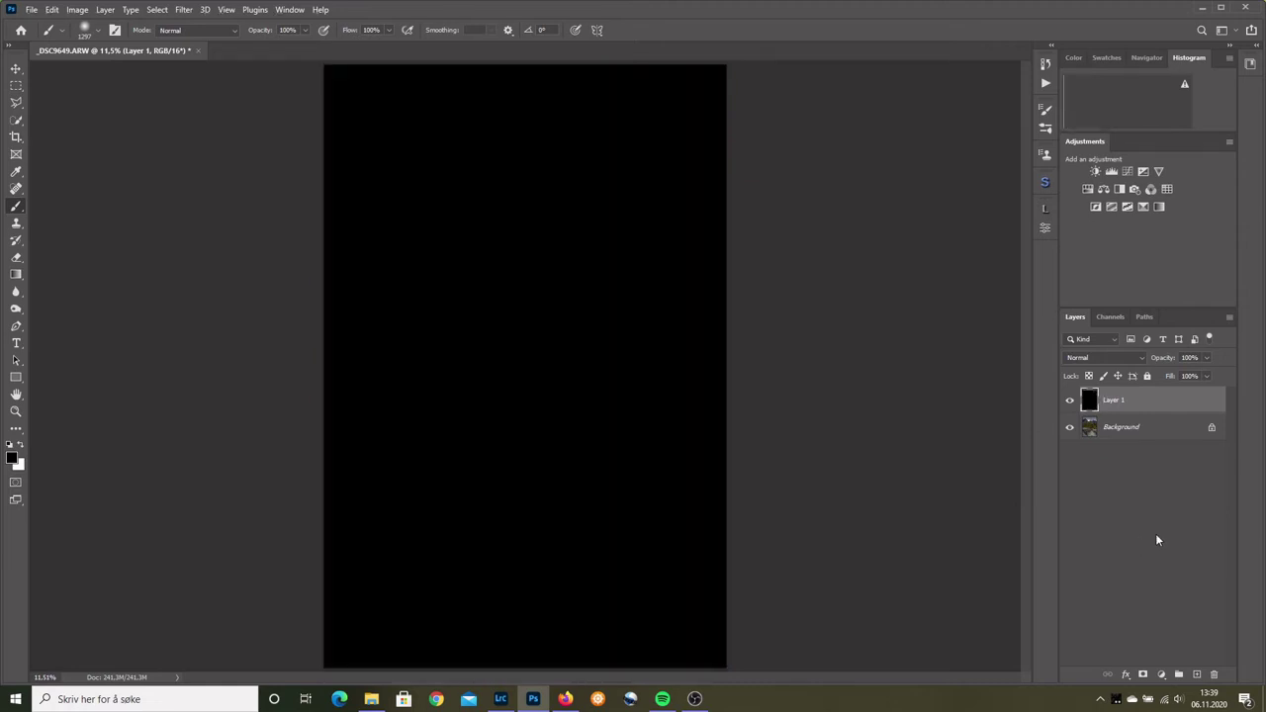
pyautogui.click(1206, 358)
pyautogui.moveTo(1208, 376); pyautogui.dragTo(1162, 374)
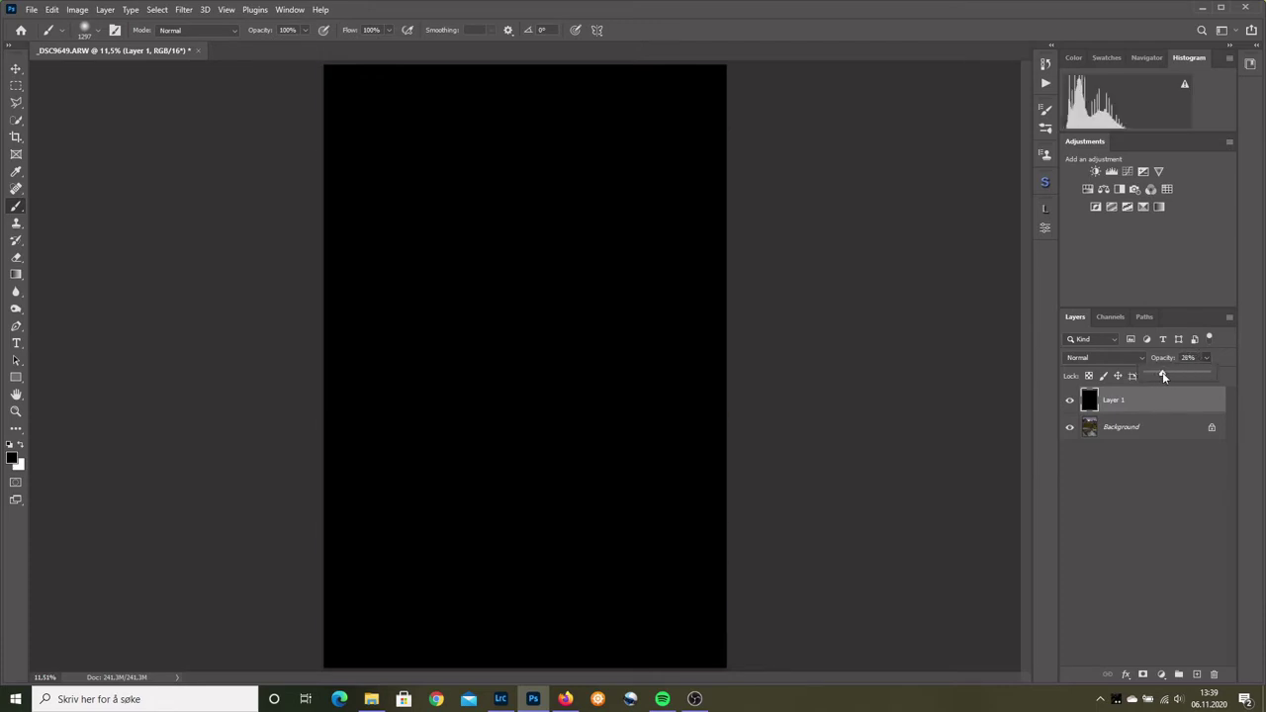
# - Zoom to the ridge and paint a white dot with a ~104 px brush at the sun spot
pyautogui.click(16, 410)
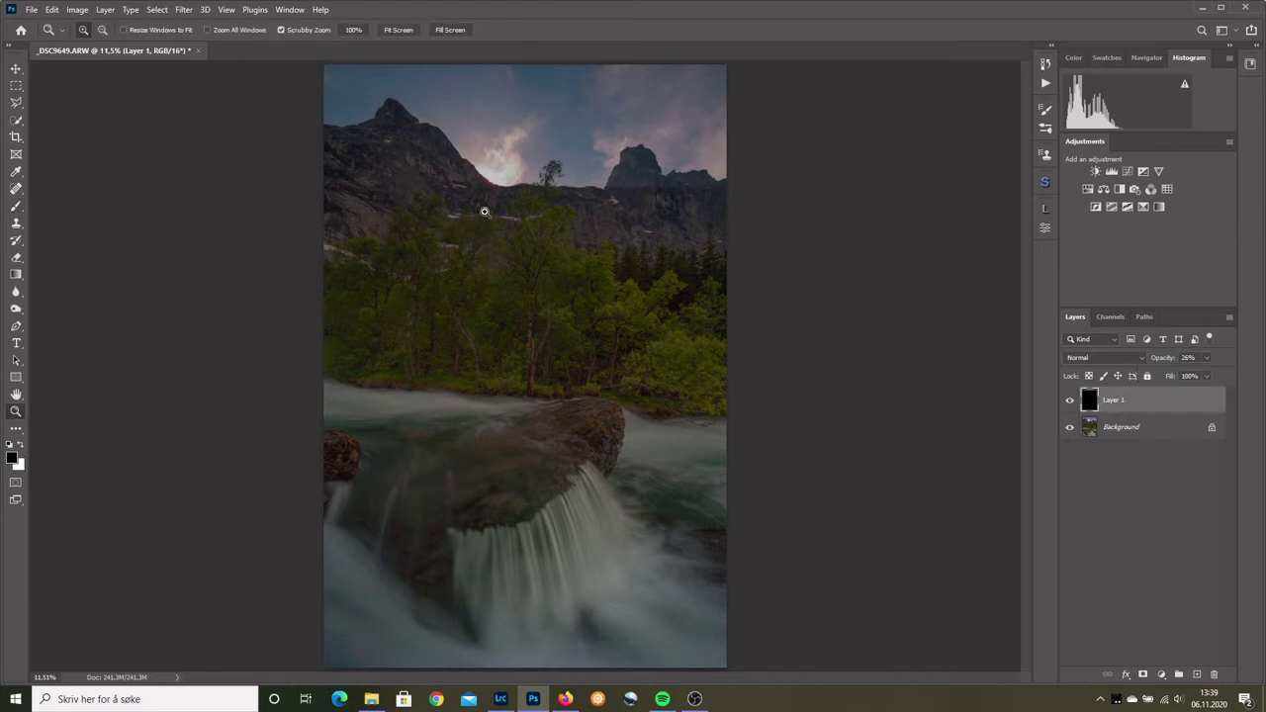
pyautogui.moveTo(507, 176); pyautogui.dragTo(585, 168)
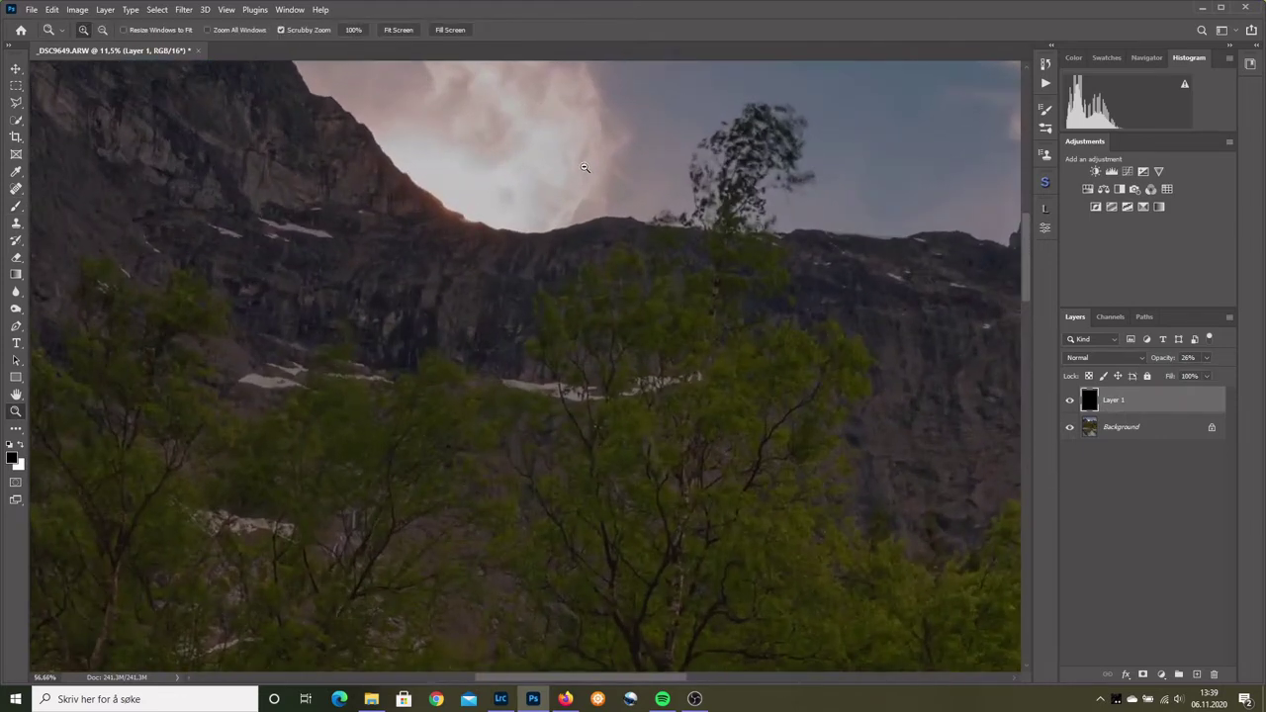
pyautogui.moveTo(513, 197); pyautogui.dragTo(544, 305)
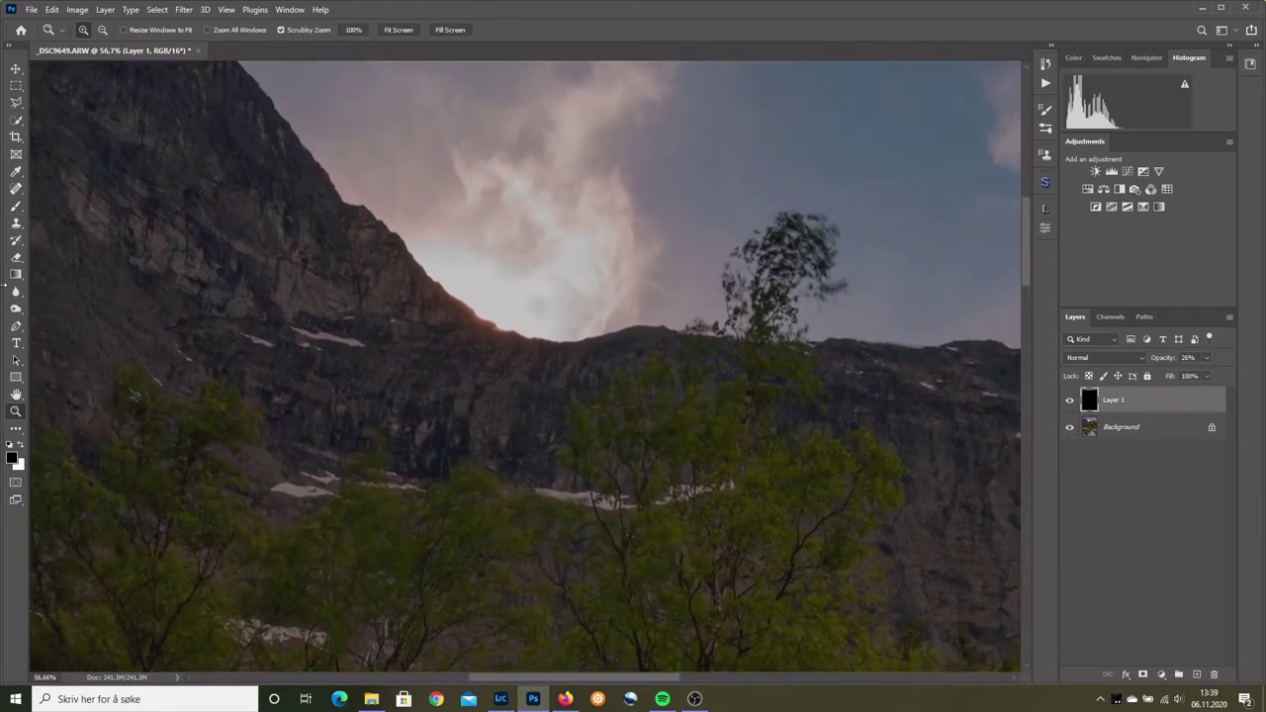
pyautogui.click(20, 444)
pyautogui.click(15, 206)
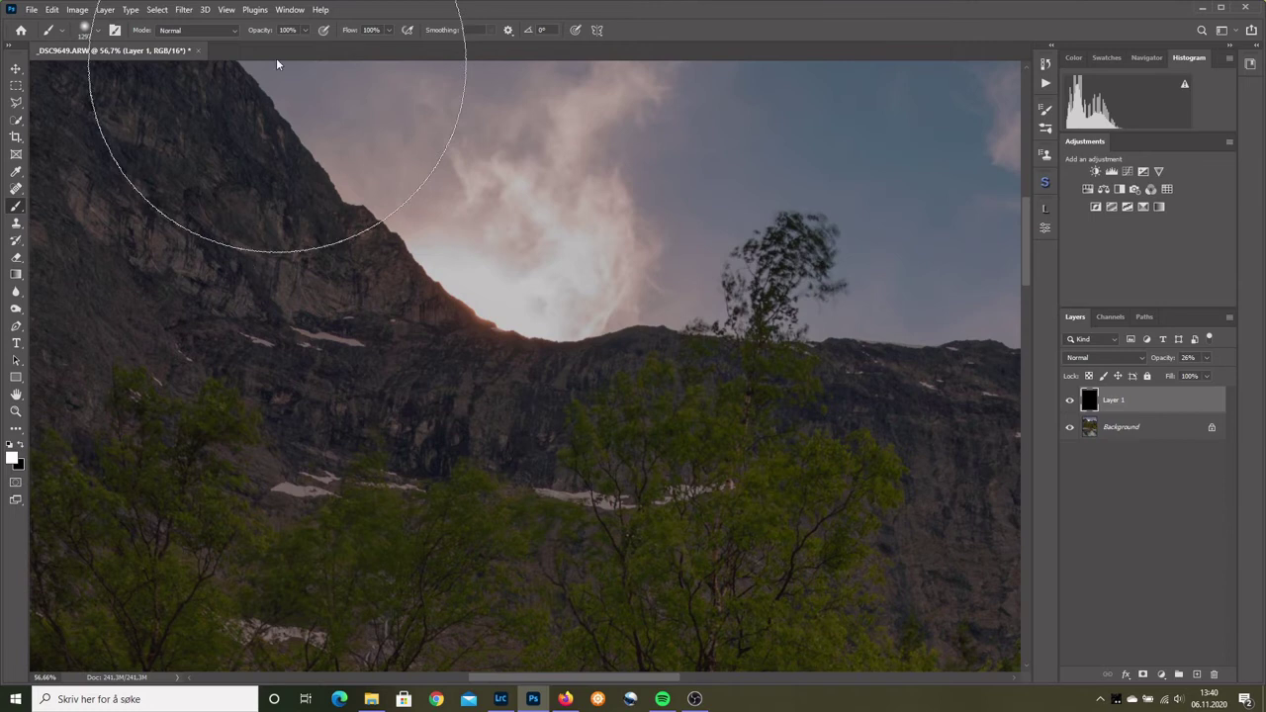
pyautogui.moveTo(536, 266)
pyautogui.mouseDown()
pyautogui.moveTo(416, 281)
pyautogui.moveTo(316, 269)
pyautogui.mouseUp()
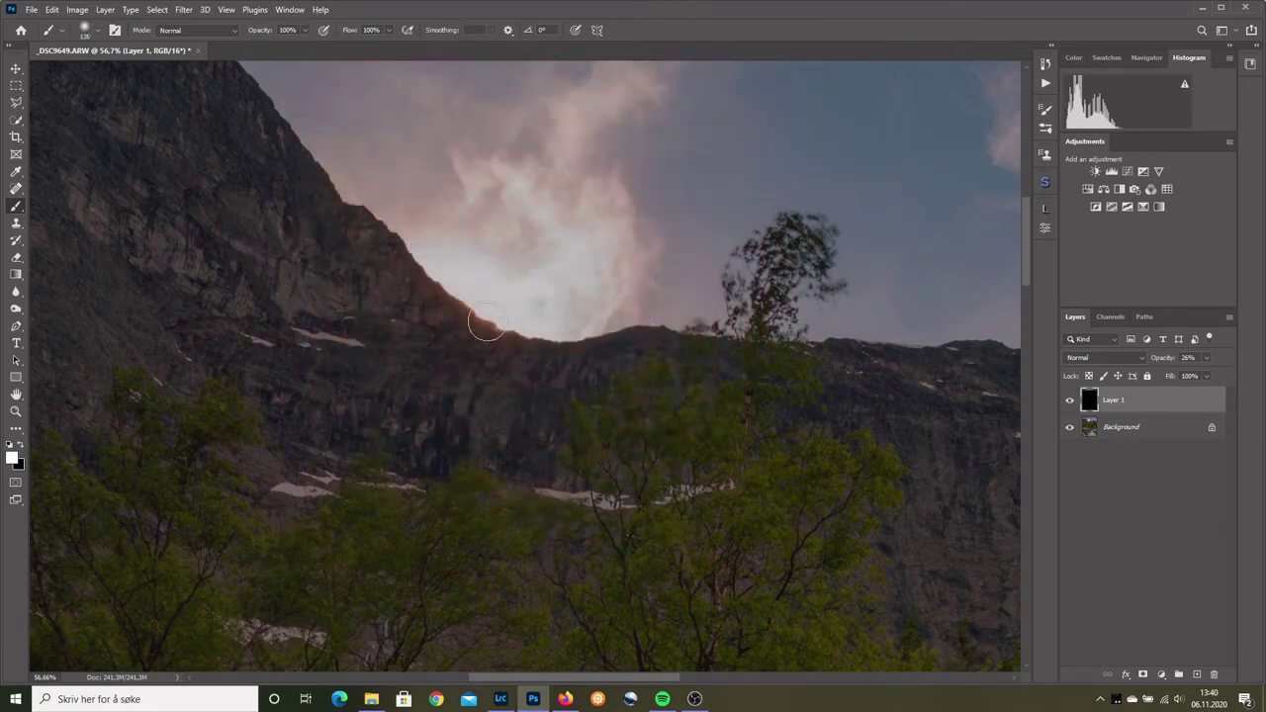
pyautogui.moveTo(507, 315); pyautogui.dragTo(500, 314)
pyautogui.click(504, 316)
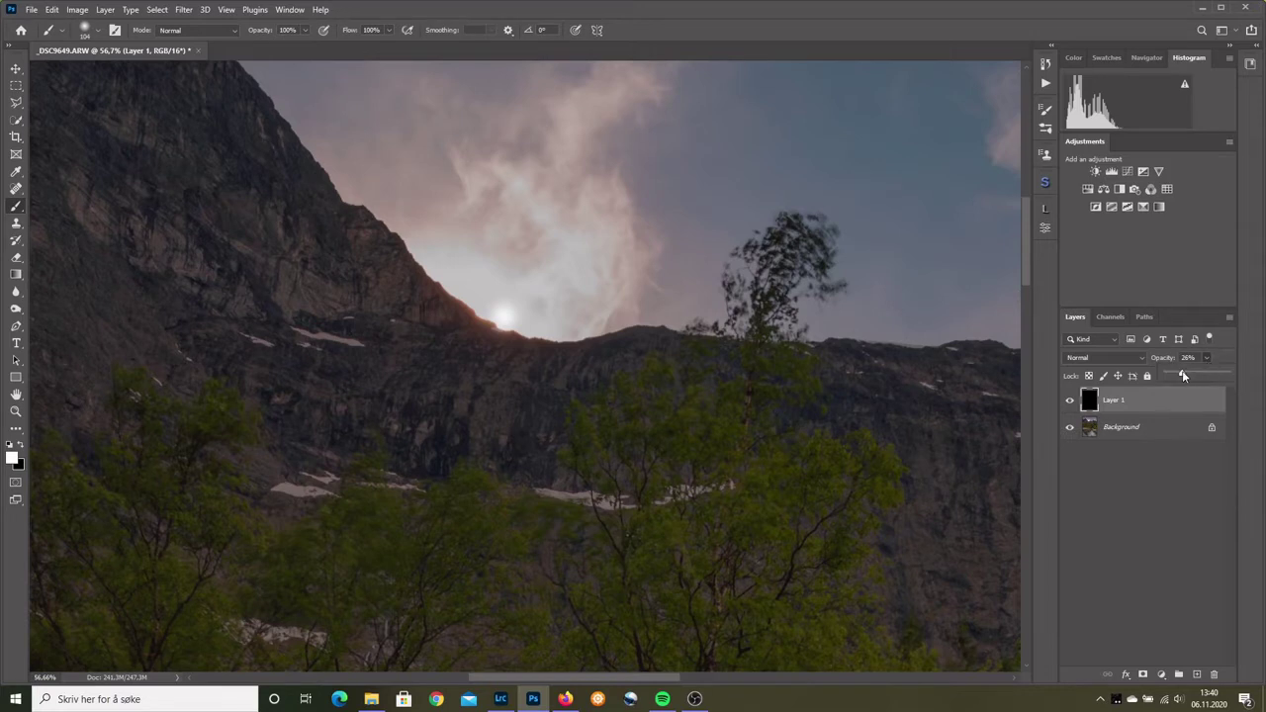
# - Restore the black layer to 100% opacity and launch Filter > Topaz Labs > Topaz Star Effects
pyautogui.moveTo(1184, 374); pyautogui.dragTo(1236, 374)
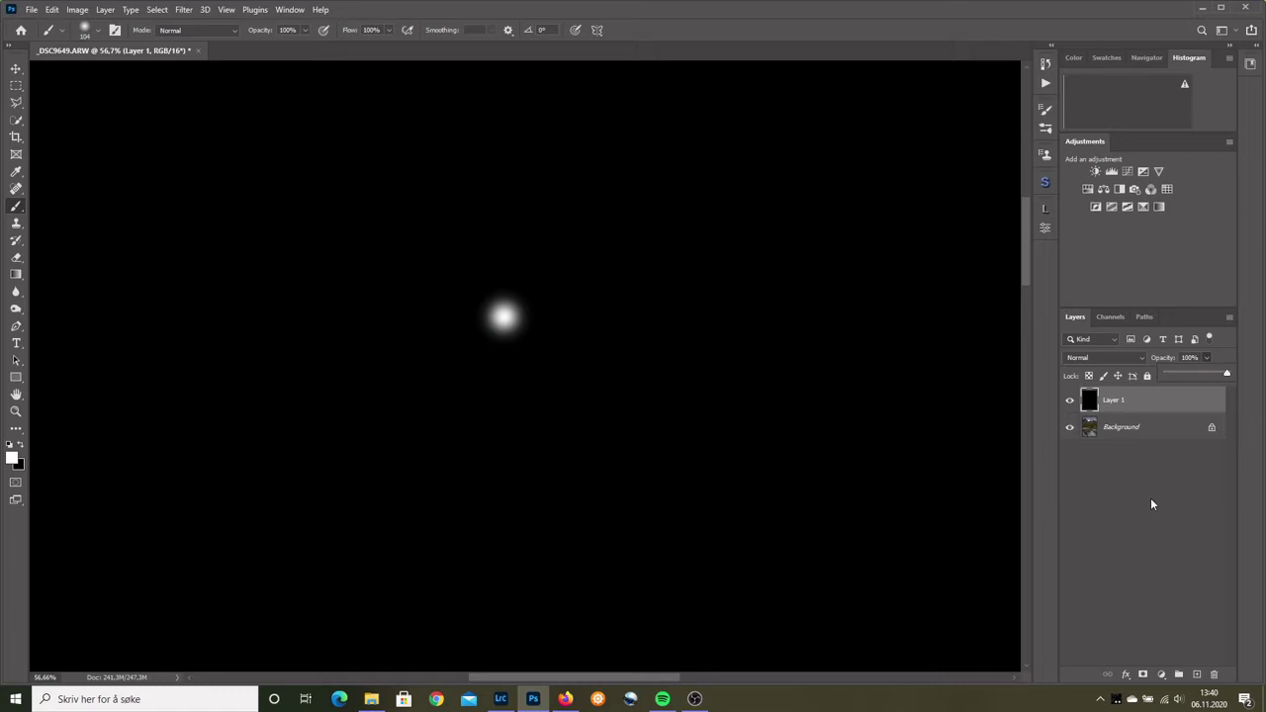
pyautogui.click(1164, 412)
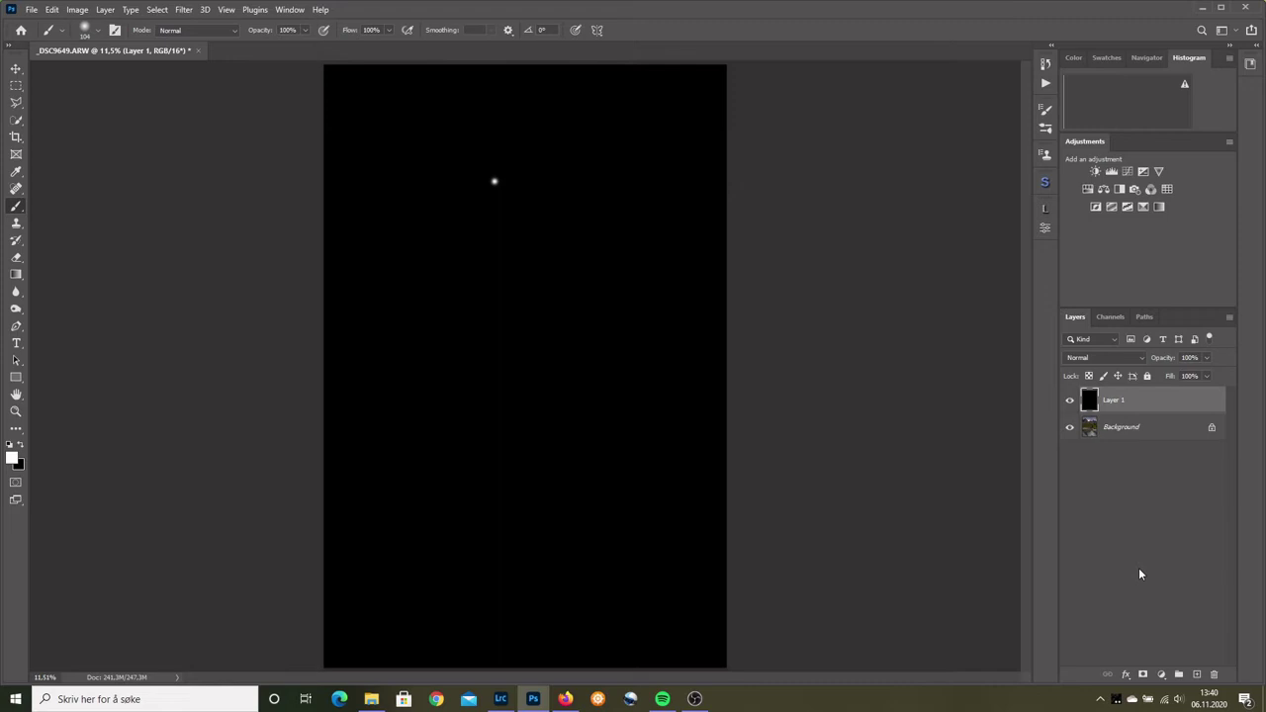
pyautogui.click(184, 10)
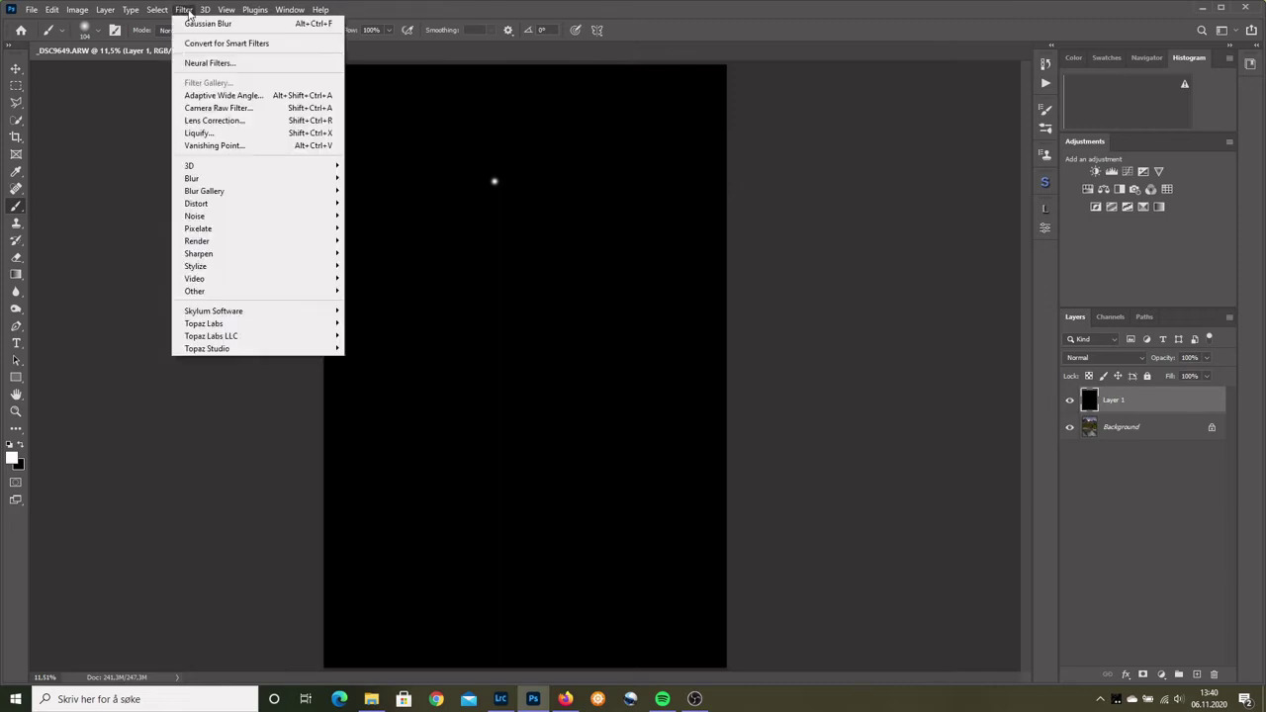
pyautogui.moveTo(260, 324)
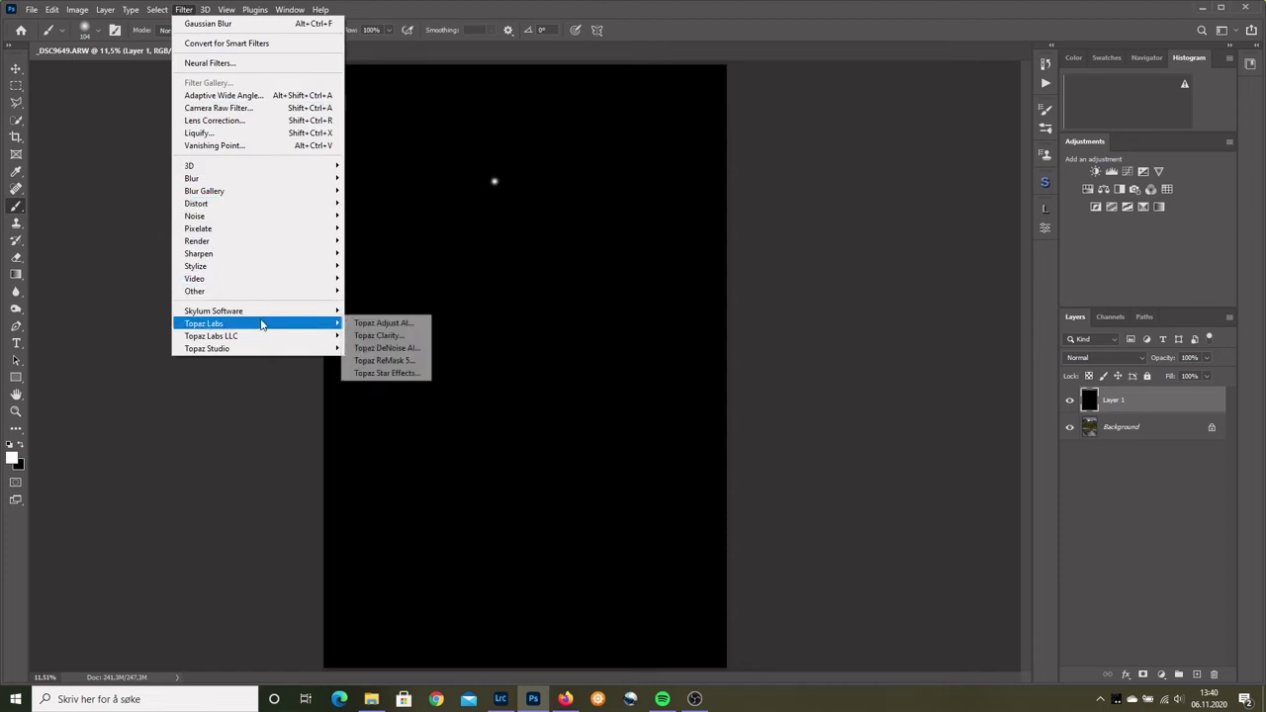
pyautogui.click(400, 374)
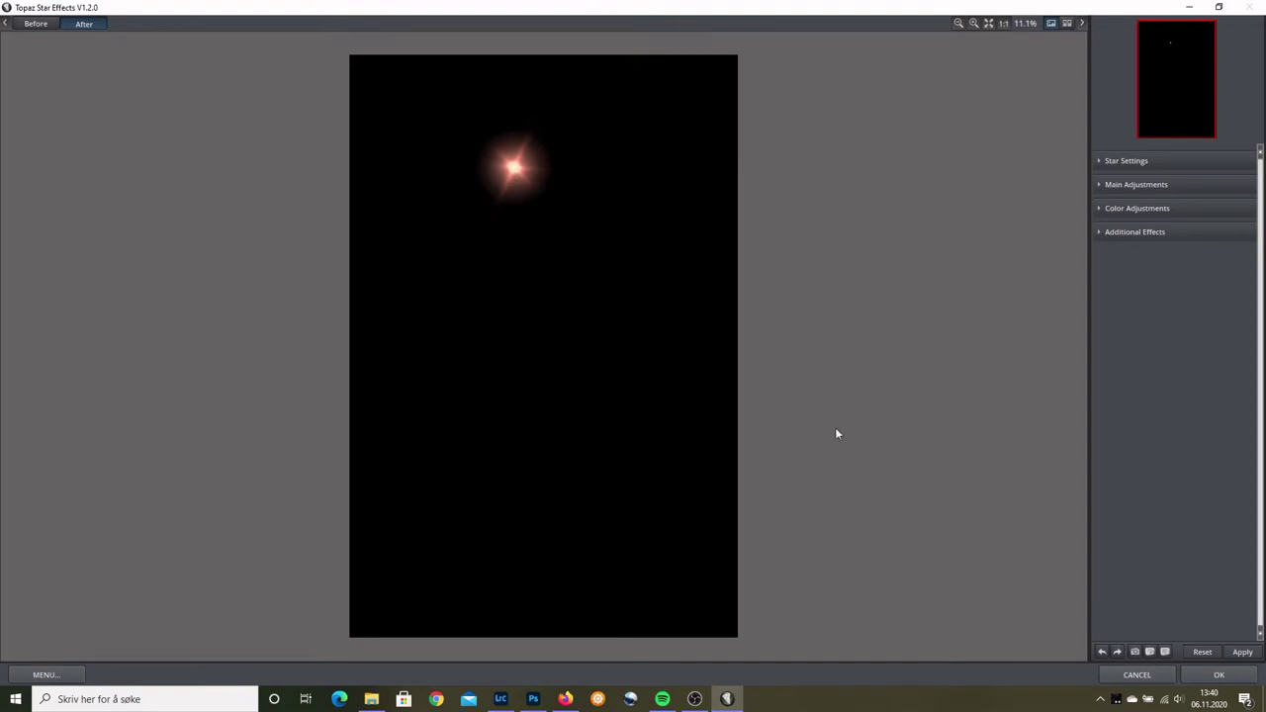
# - Change Star Type from North Star to Traditional Star and expand Main Adjustments
pyautogui.click(1099, 161)
pyautogui.click(1199, 228)
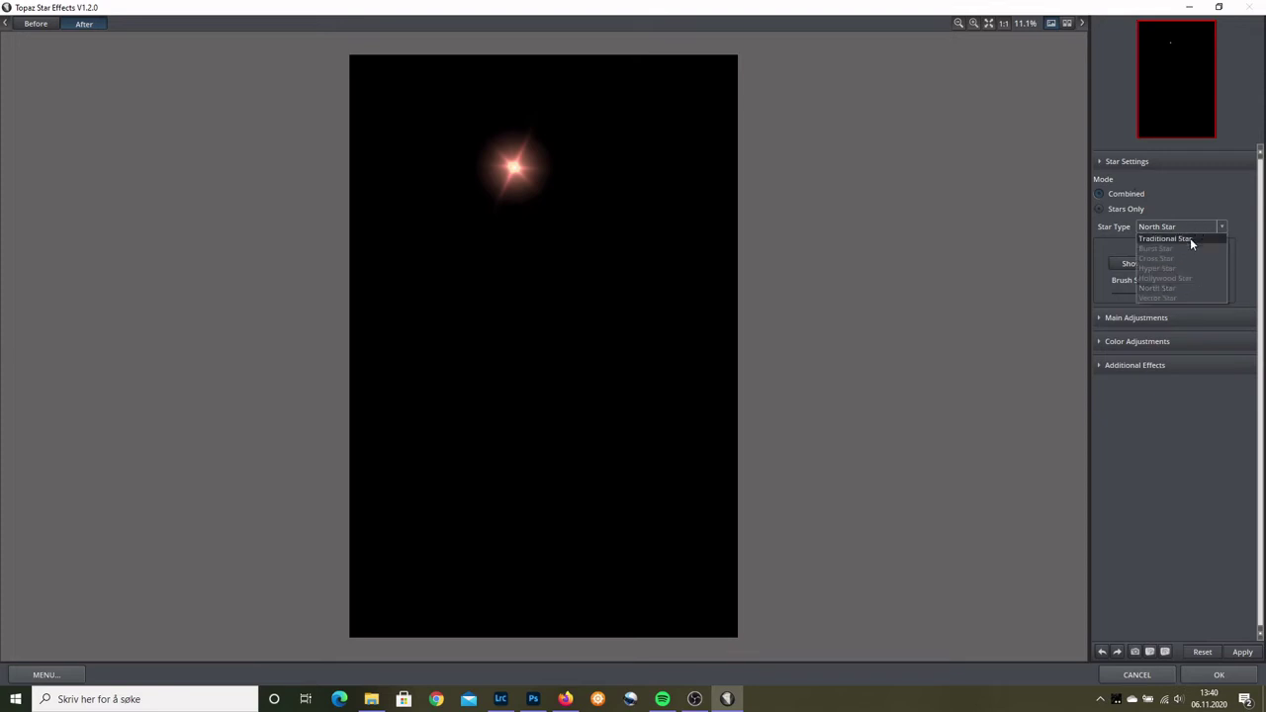
pyautogui.click(1190, 239)
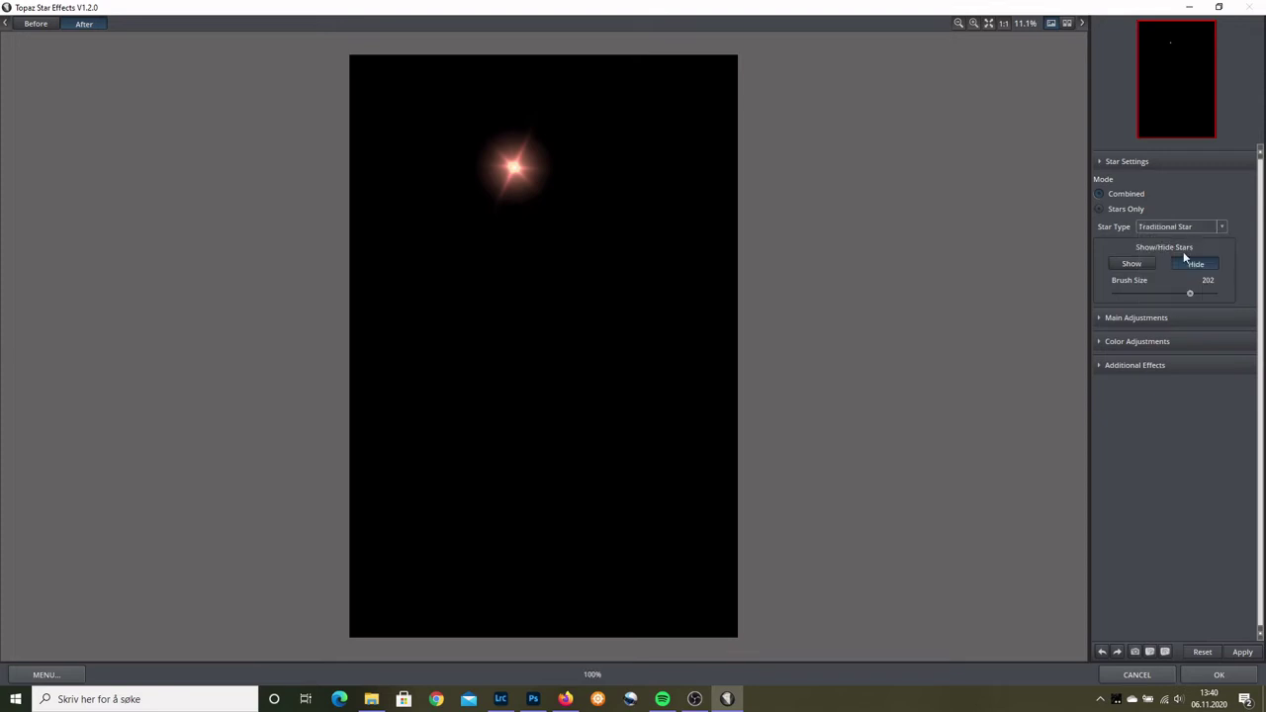
pyautogui.click(1098, 318)
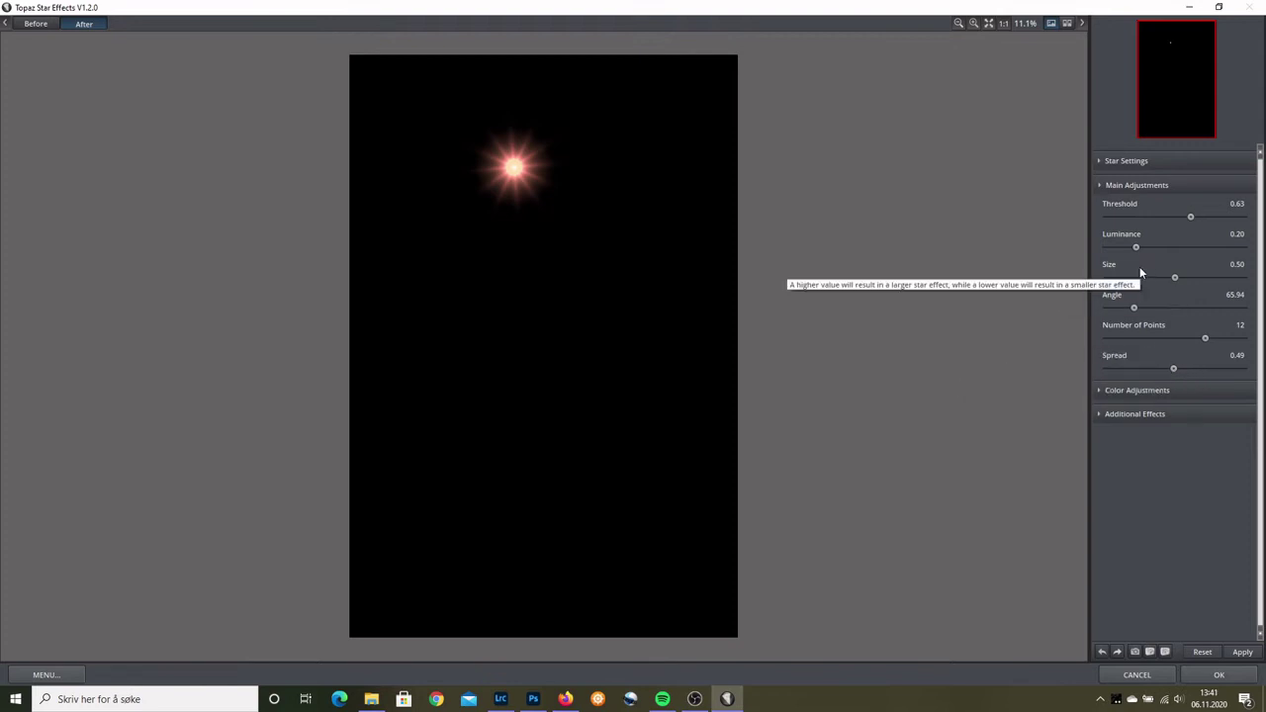
# - Keep Luminance at 0.20, set Size to 0.66 and tighten Spread to 0.42
pyautogui.moveTo(1136, 247); pyautogui.dragTo(1139, 248)
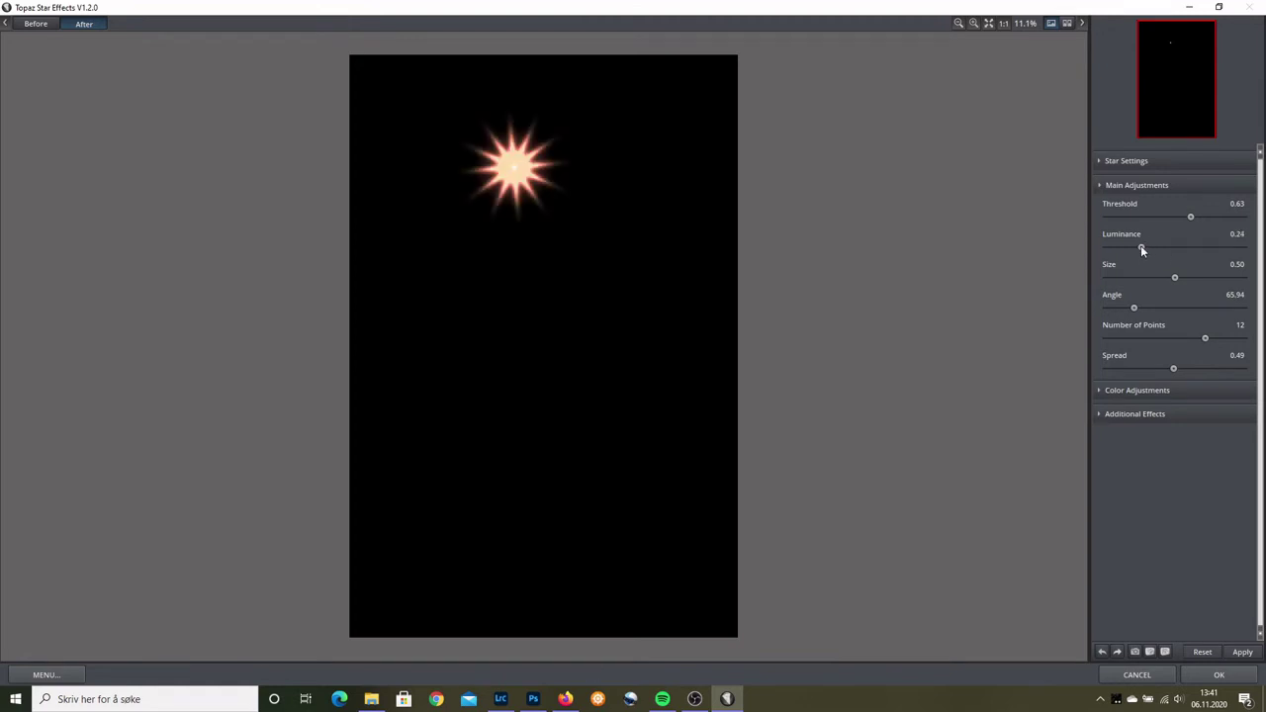
pyautogui.moveTo(1140, 249); pyautogui.dragTo(1139, 248)
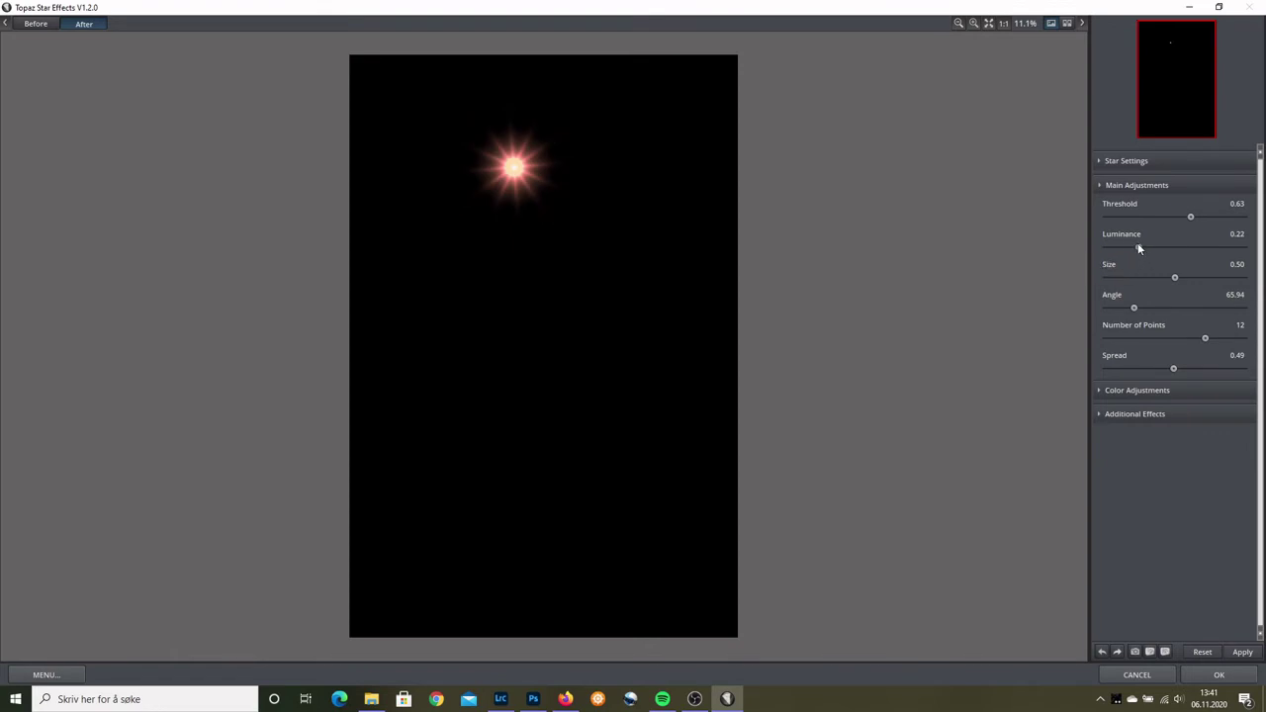
pyautogui.moveTo(1137, 247); pyautogui.dragTo(1191, 282)
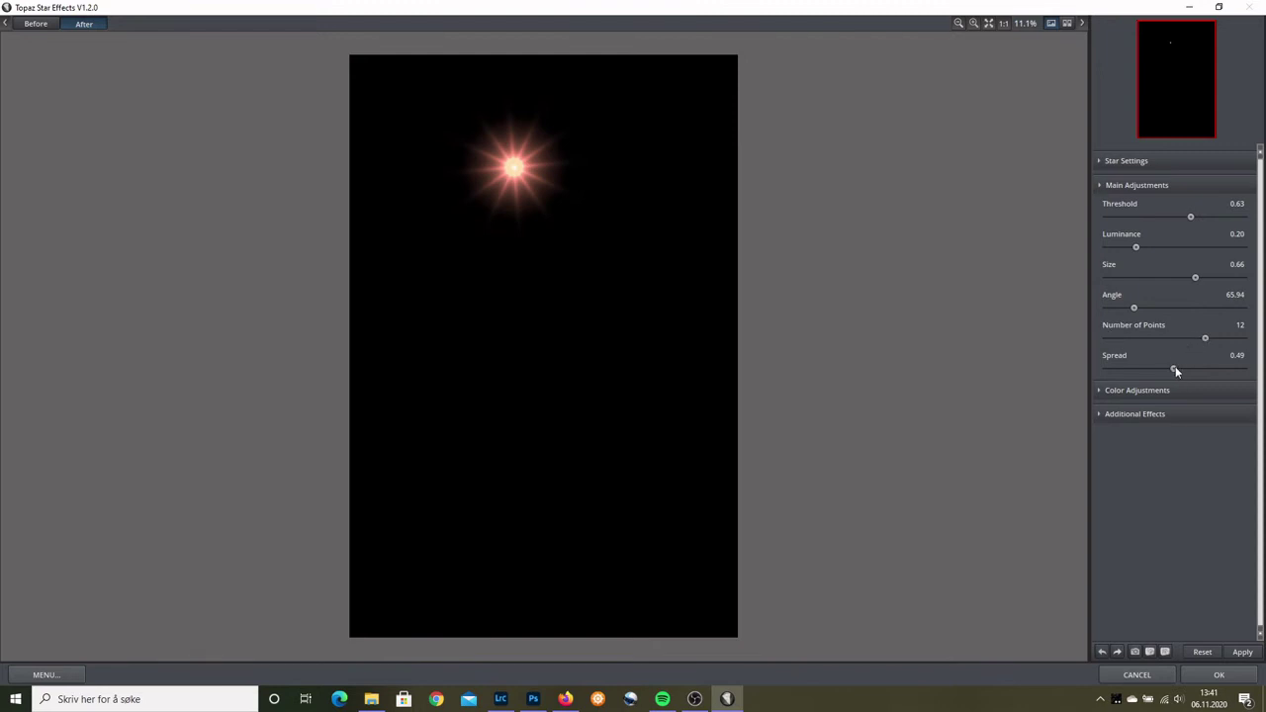
pyautogui.moveTo(1186, 370); pyautogui.dragTo(1151, 368)
# - In Color Adjustments, lower Saturation to 0.26 and Temperature to 0.23
pyautogui.click(1104, 390)
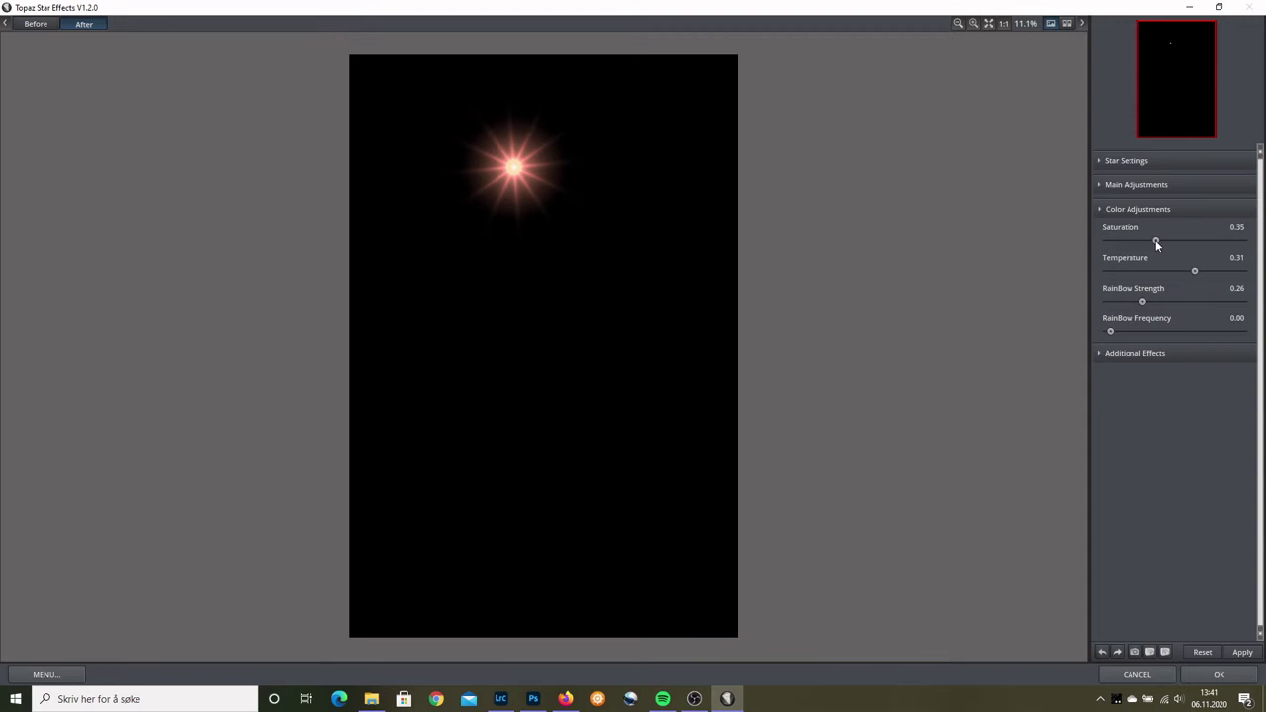
pyautogui.moveTo(1149, 241); pyautogui.dragTo(1144, 241)
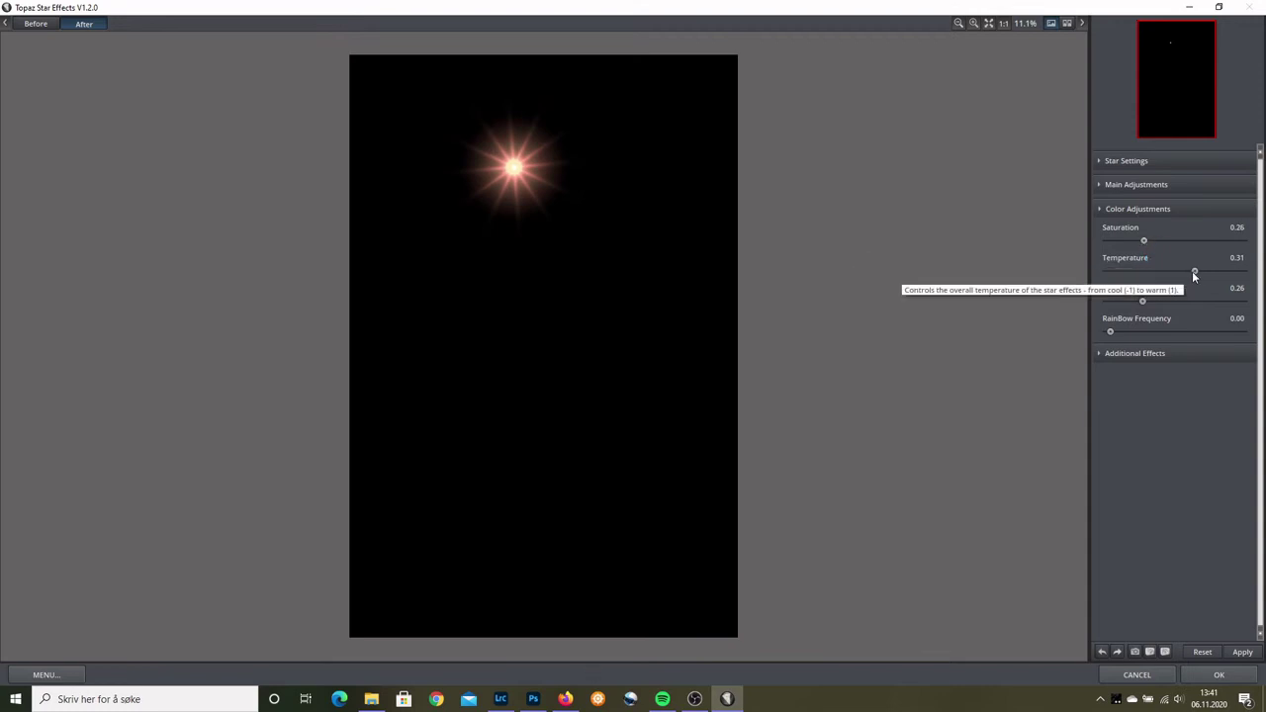
pyautogui.moveTo(1192, 271); pyautogui.dragTo(1188, 271)
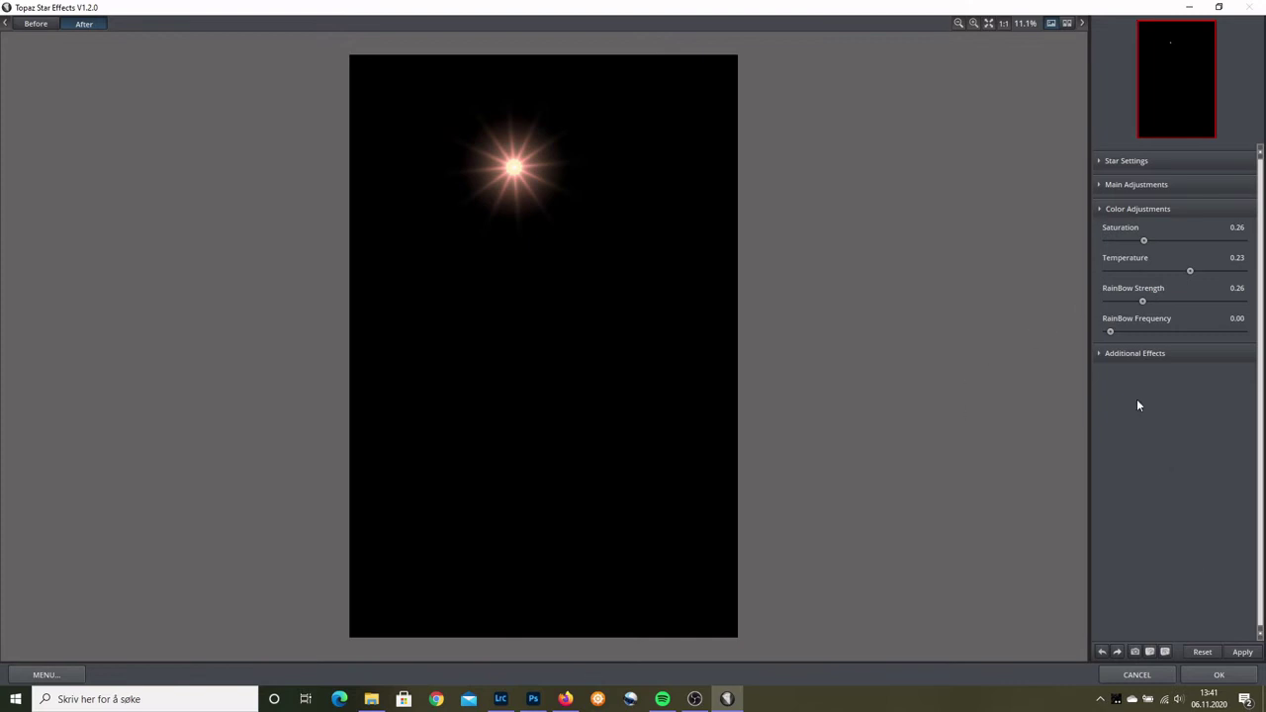
# - Reduce Glow to 0.68 under Additional Effects and apply the star back to Photoshop
pyautogui.click(1097, 354)
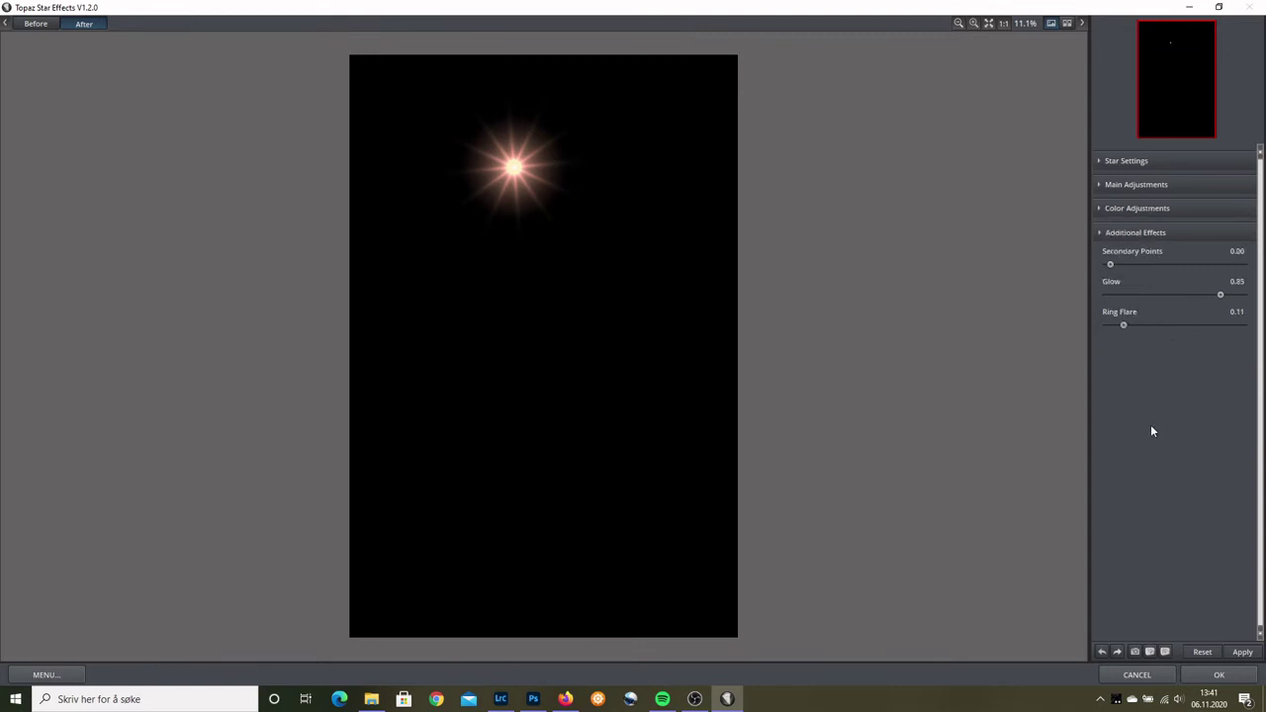
pyautogui.click(1220, 295)
pyautogui.moveTo(1200, 298); pyautogui.dragTo(1198, 292)
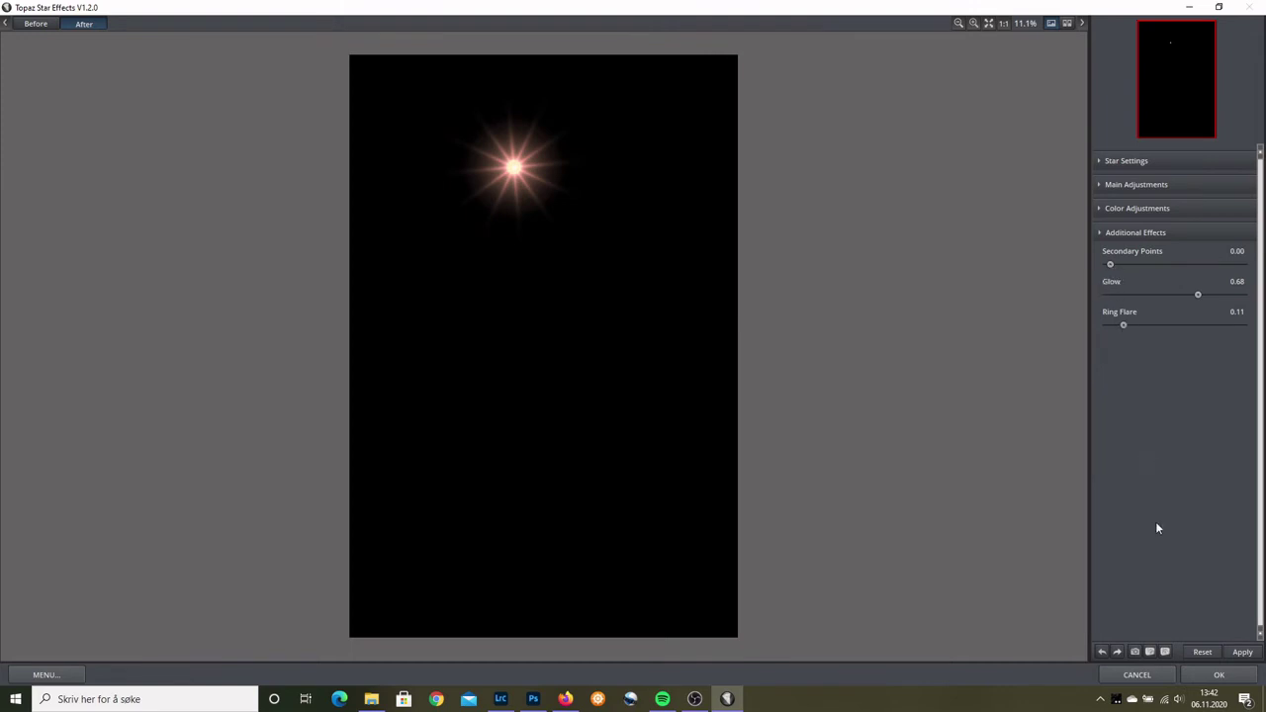
pyautogui.click(1219, 676)
pyautogui.press('Return')
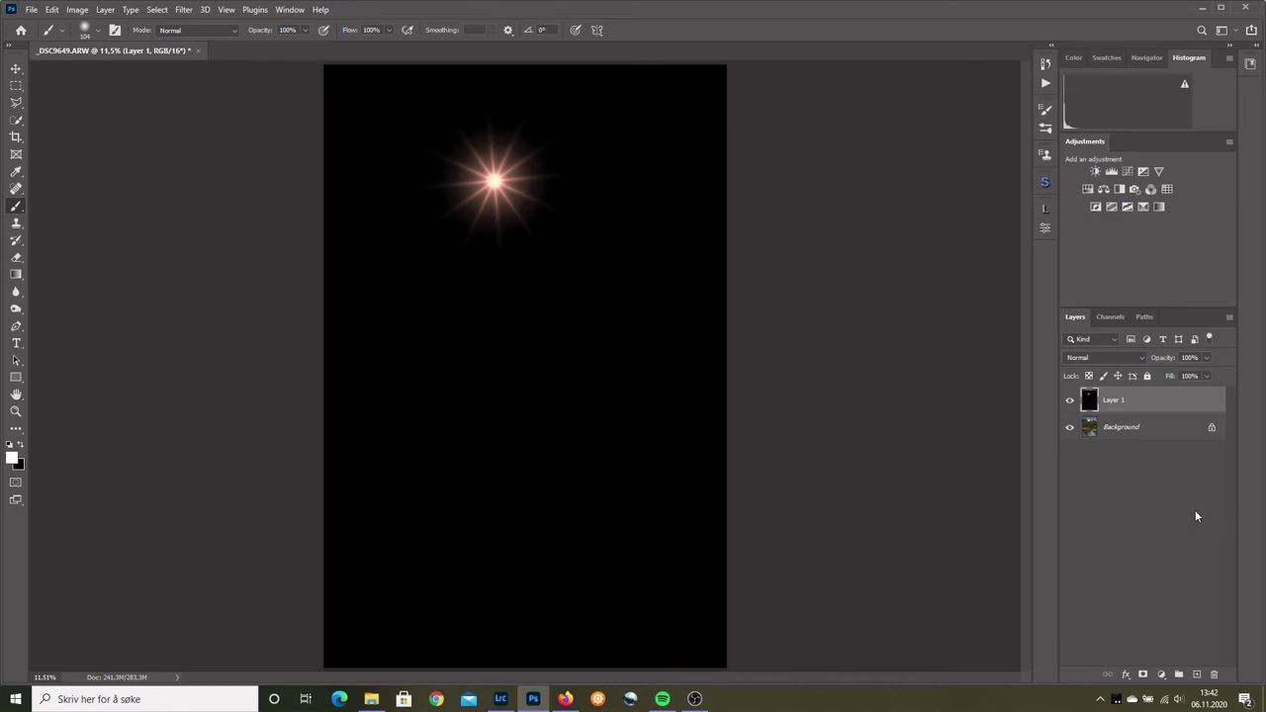
# - Try Screen blending on Layer 1, then settle on Lighten
pyautogui.click(1116, 359)
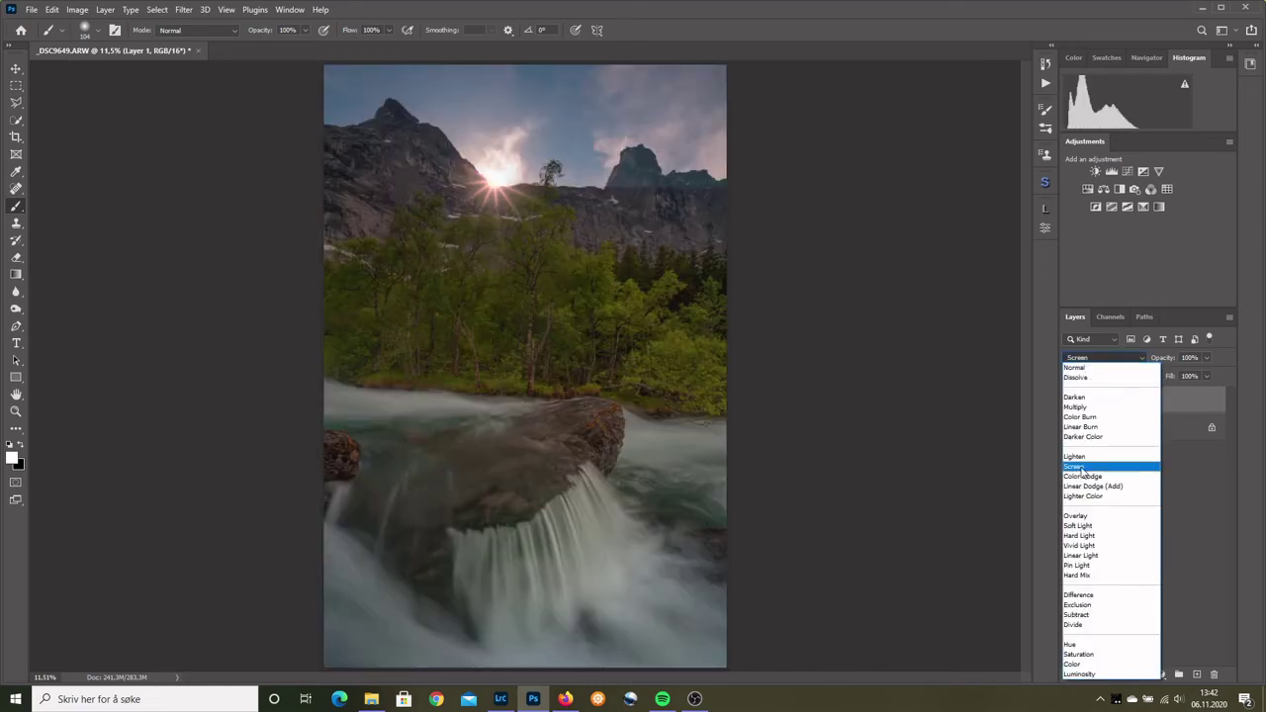
pyautogui.click(1106, 466)
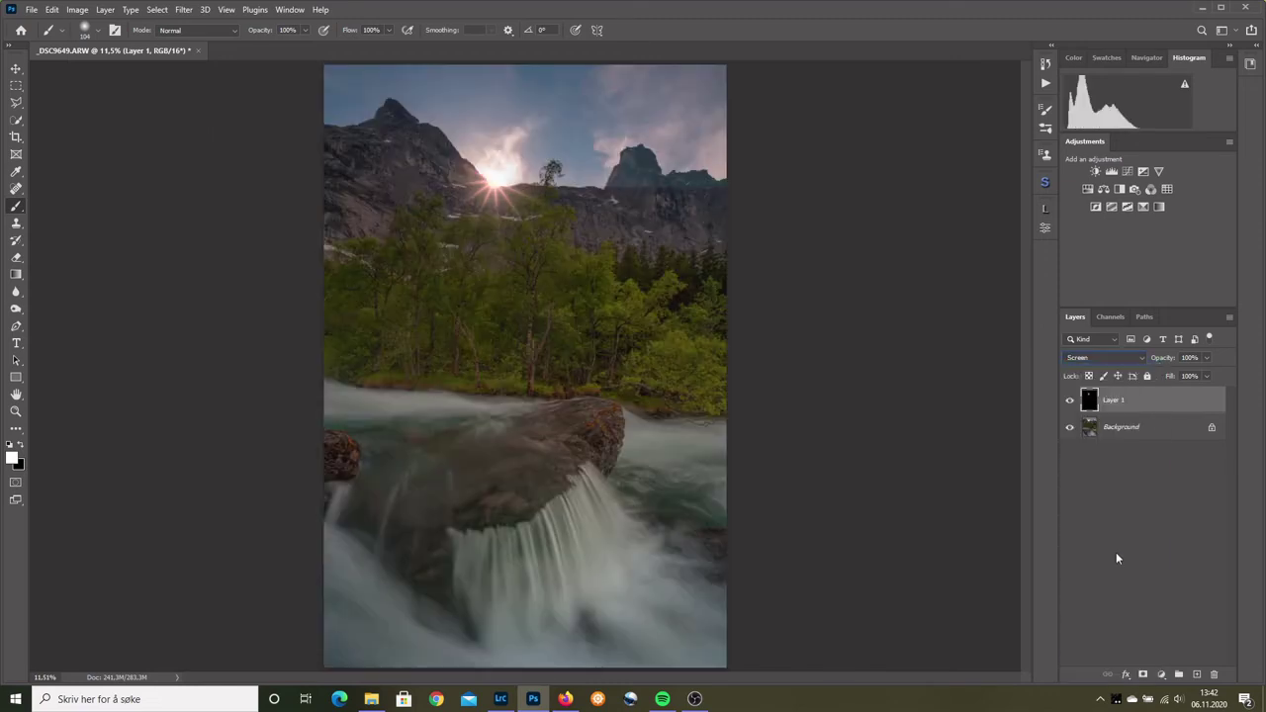
pyautogui.click(1113, 361)
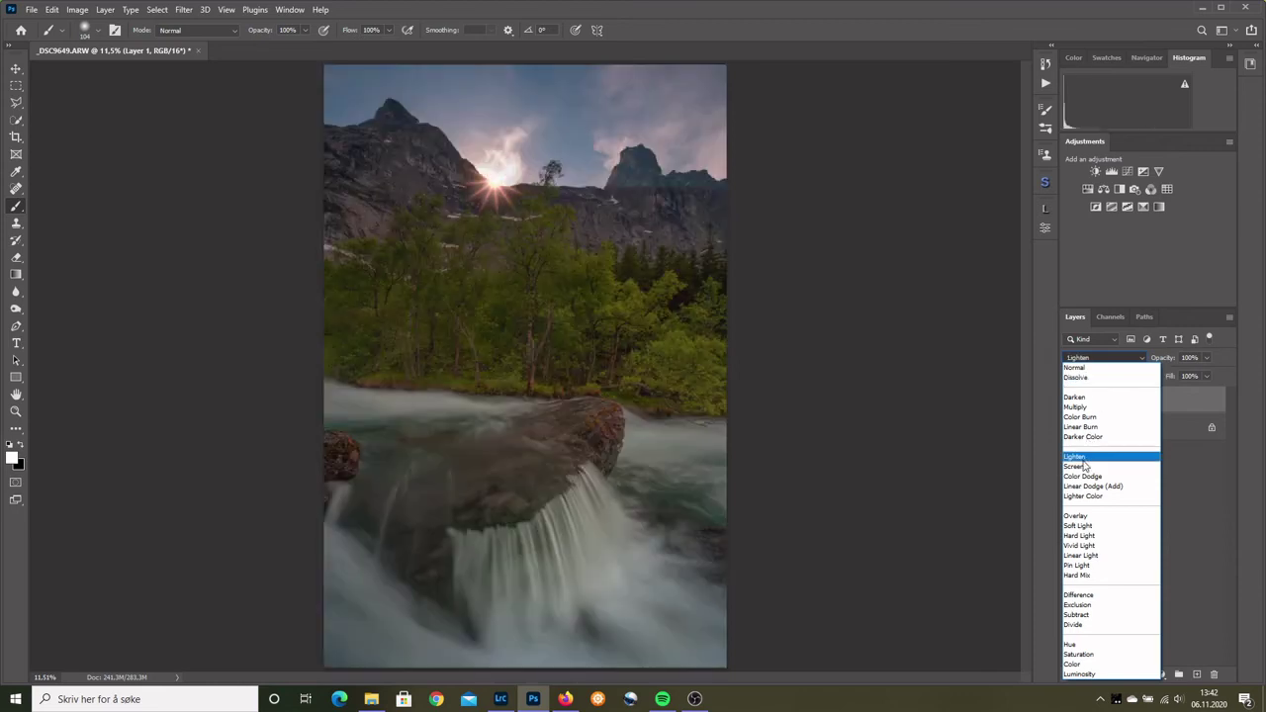
pyautogui.click(1082, 457)
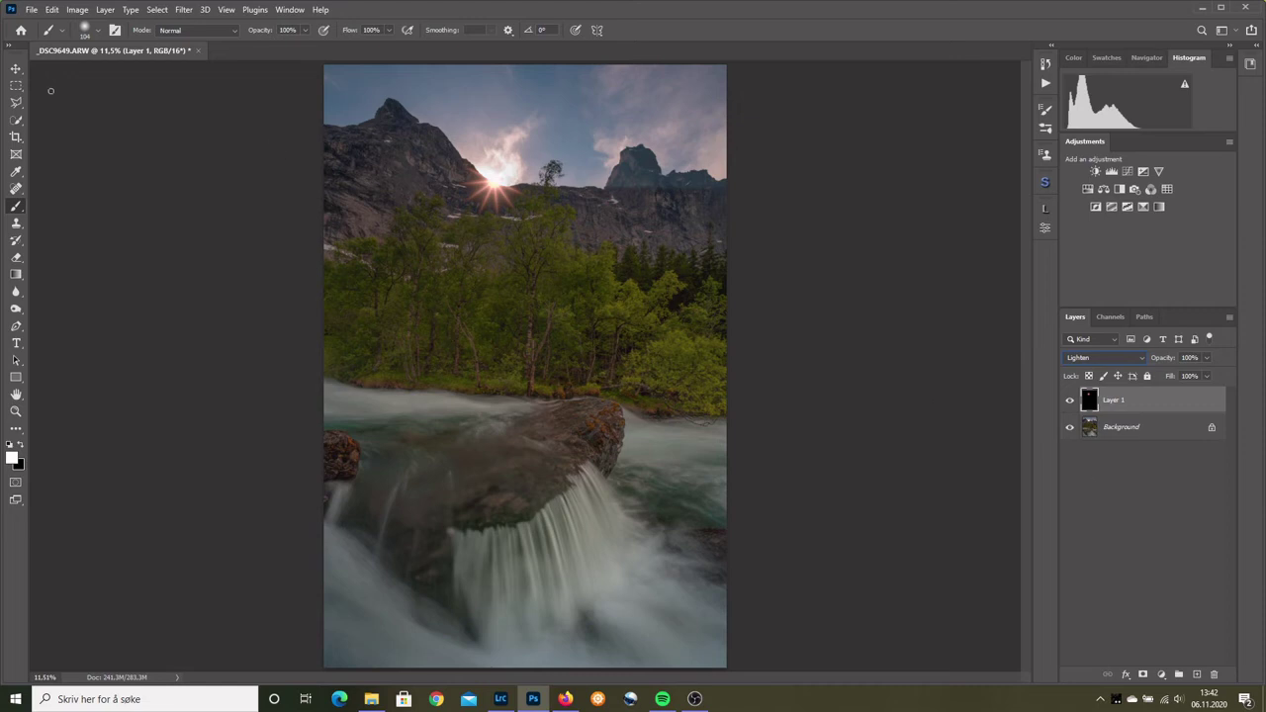
# - Marquee-select the sun star, scale it to about 145% and nudge it left and down
pyautogui.click(17, 87)
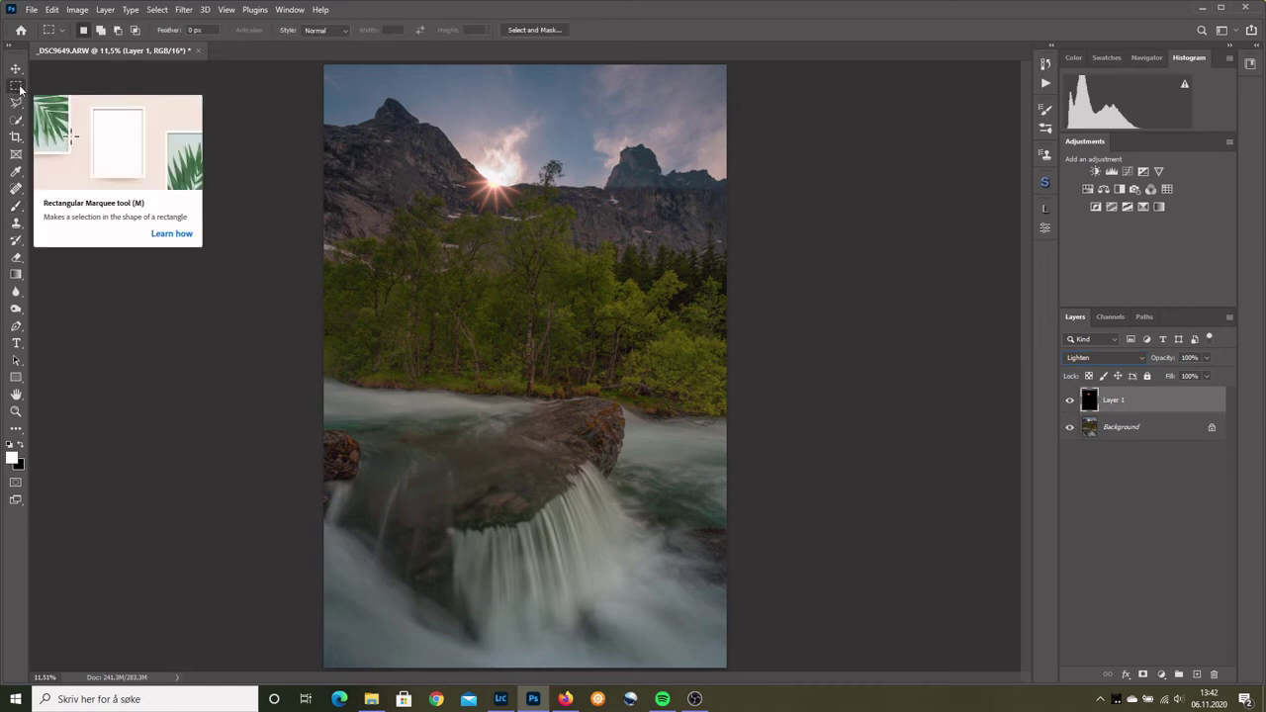
pyautogui.moveTo(437, 123); pyautogui.dragTo(563, 256)
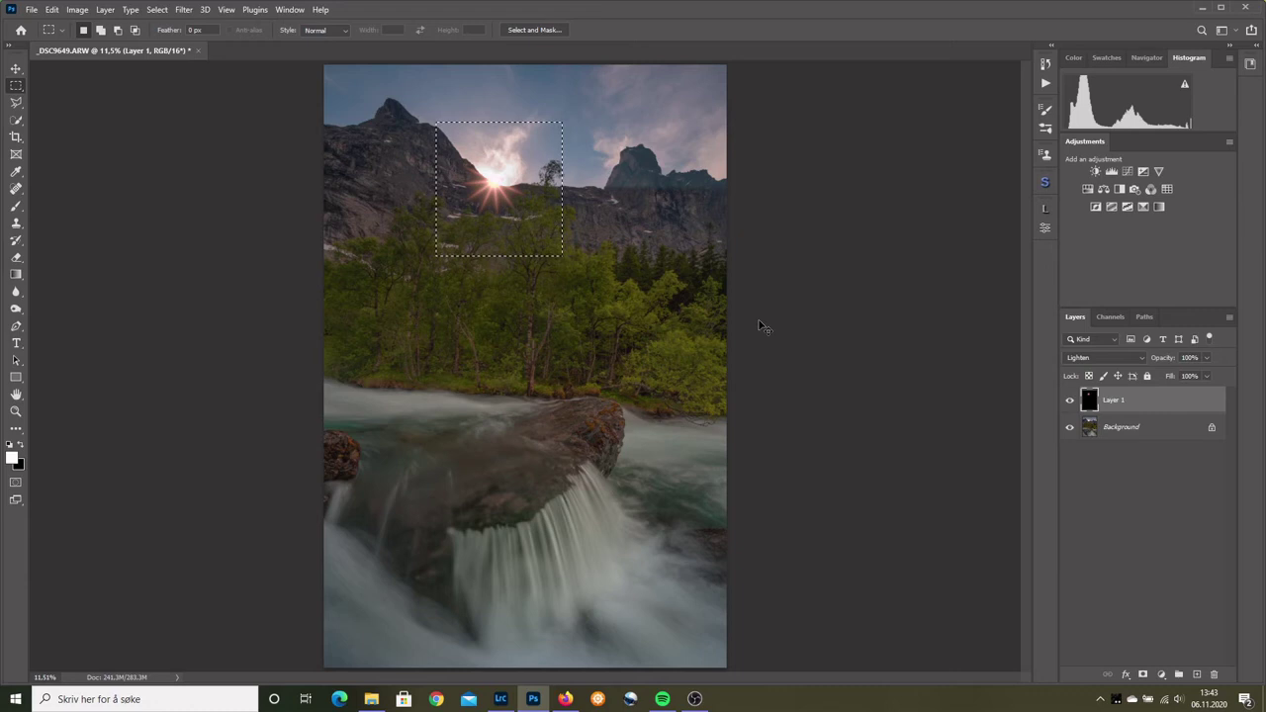
pyautogui.hotkey('ctrl', 't')
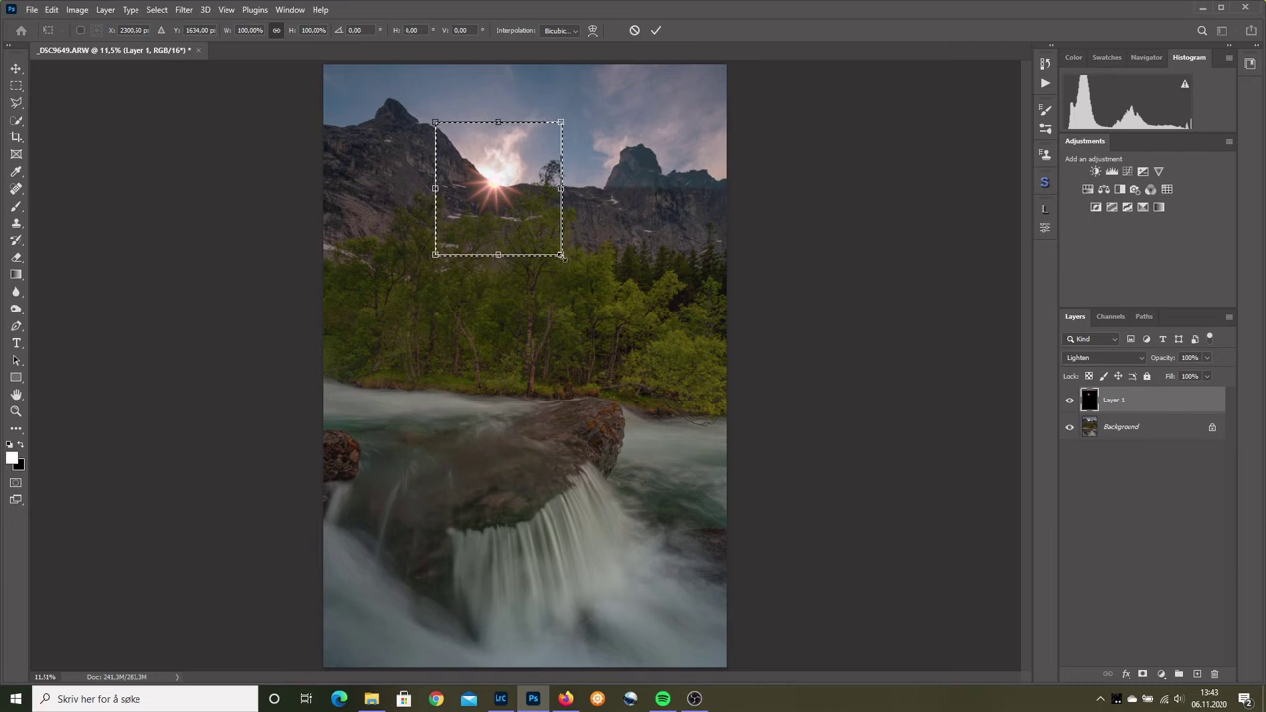
pyautogui.moveTo(560, 256); pyautogui.dragTo(589, 285)
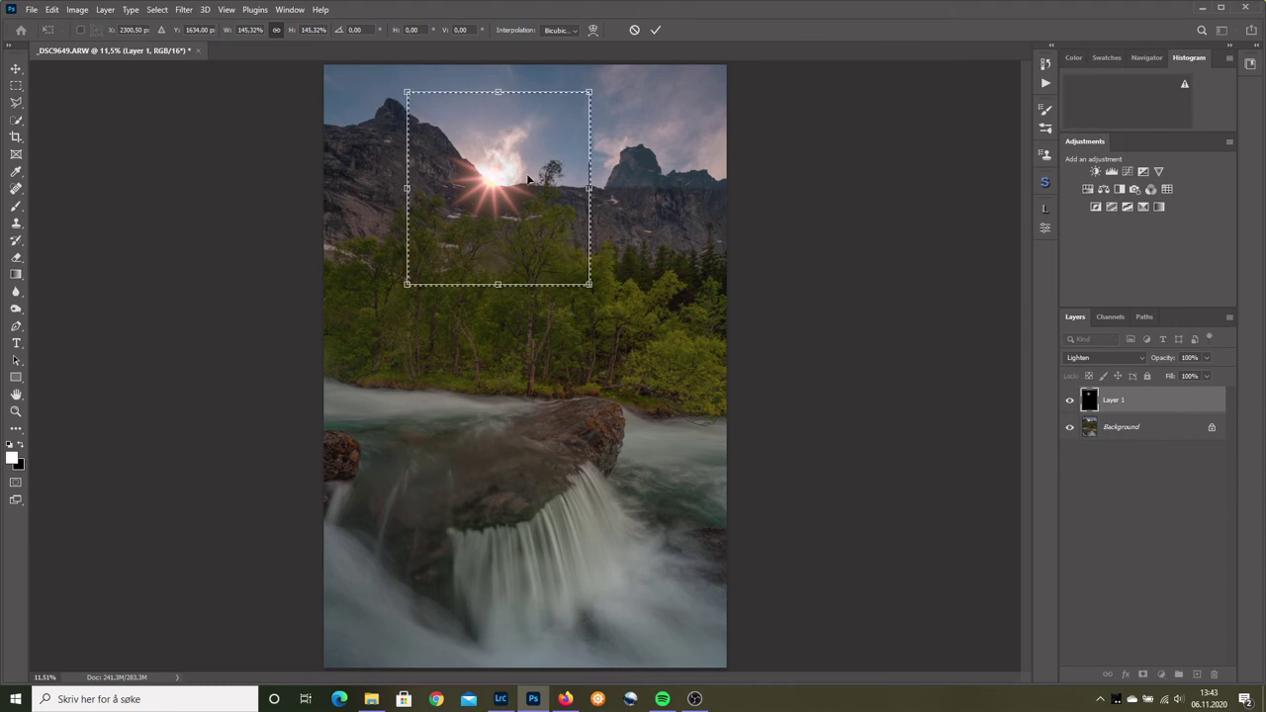
pyautogui.moveTo(525, 166); pyautogui.dragTo(522, 168)
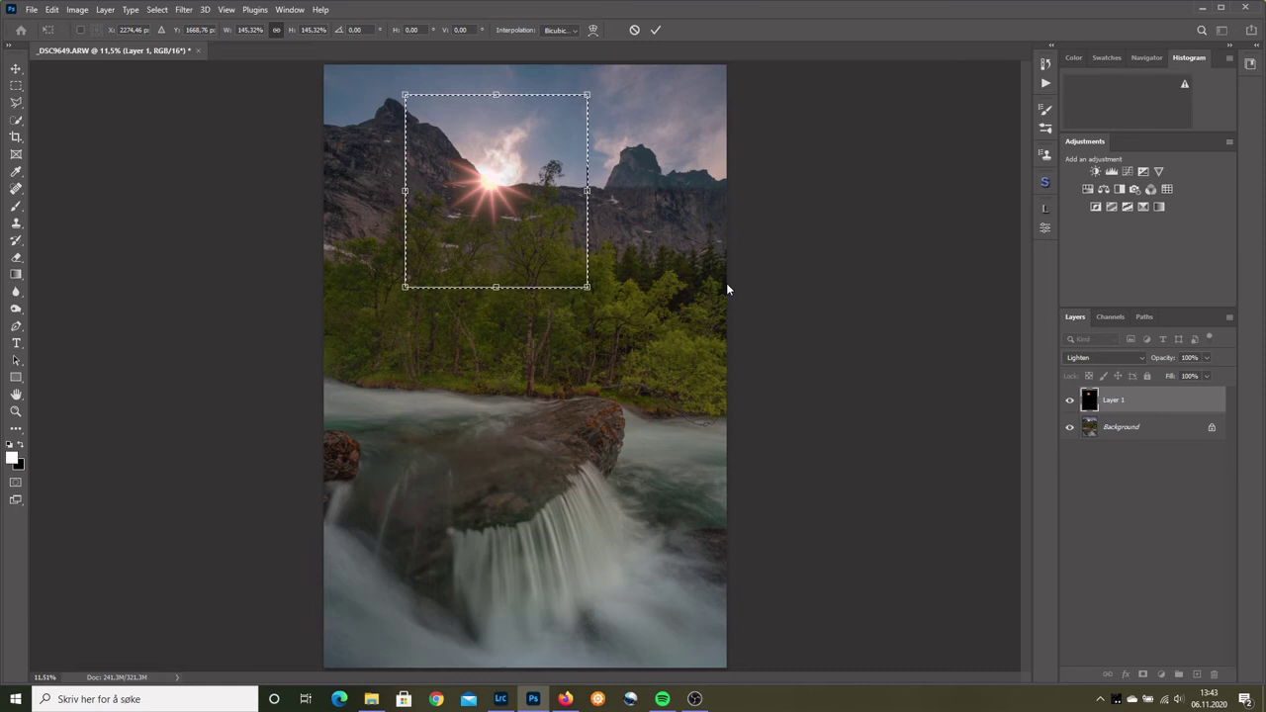
pyautogui.click(654, 31)
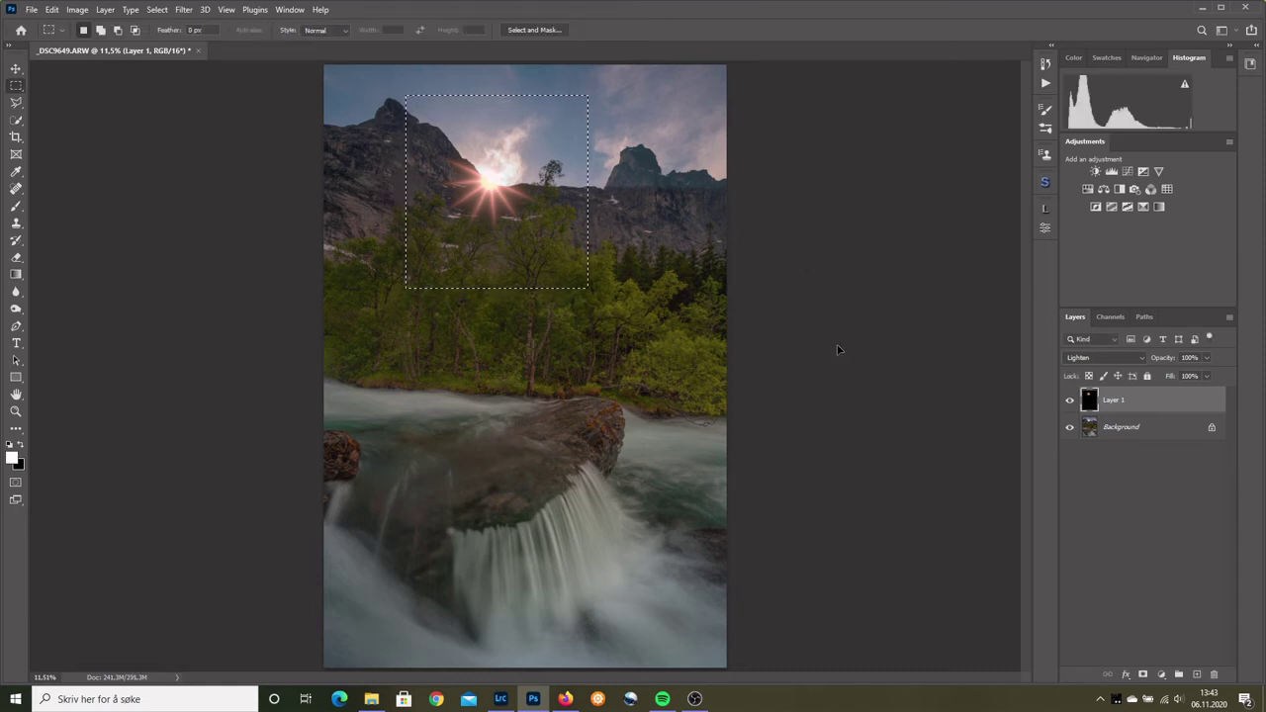
# - Deselect the sun selection and zoom in on the sun star
pyautogui.hotkey('ctrl', 'd')
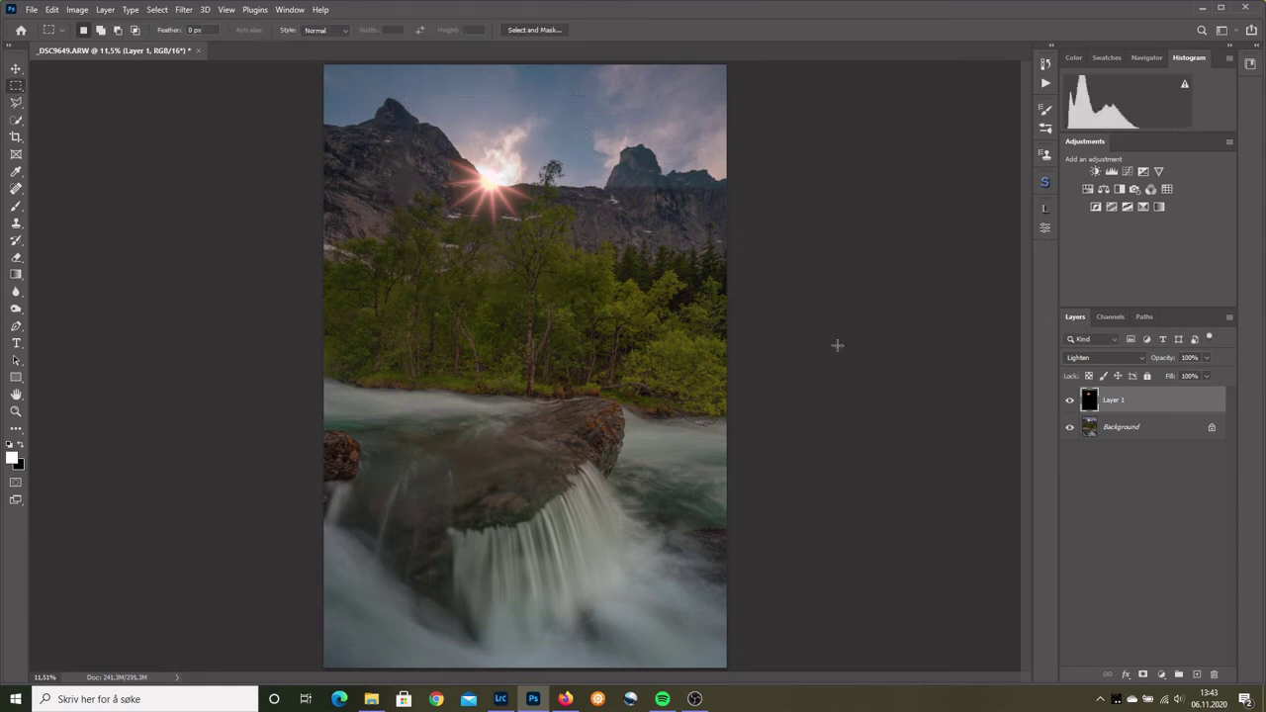
pyautogui.click(16, 410)
pyautogui.moveTo(482, 193); pyautogui.dragTo(515, 198)
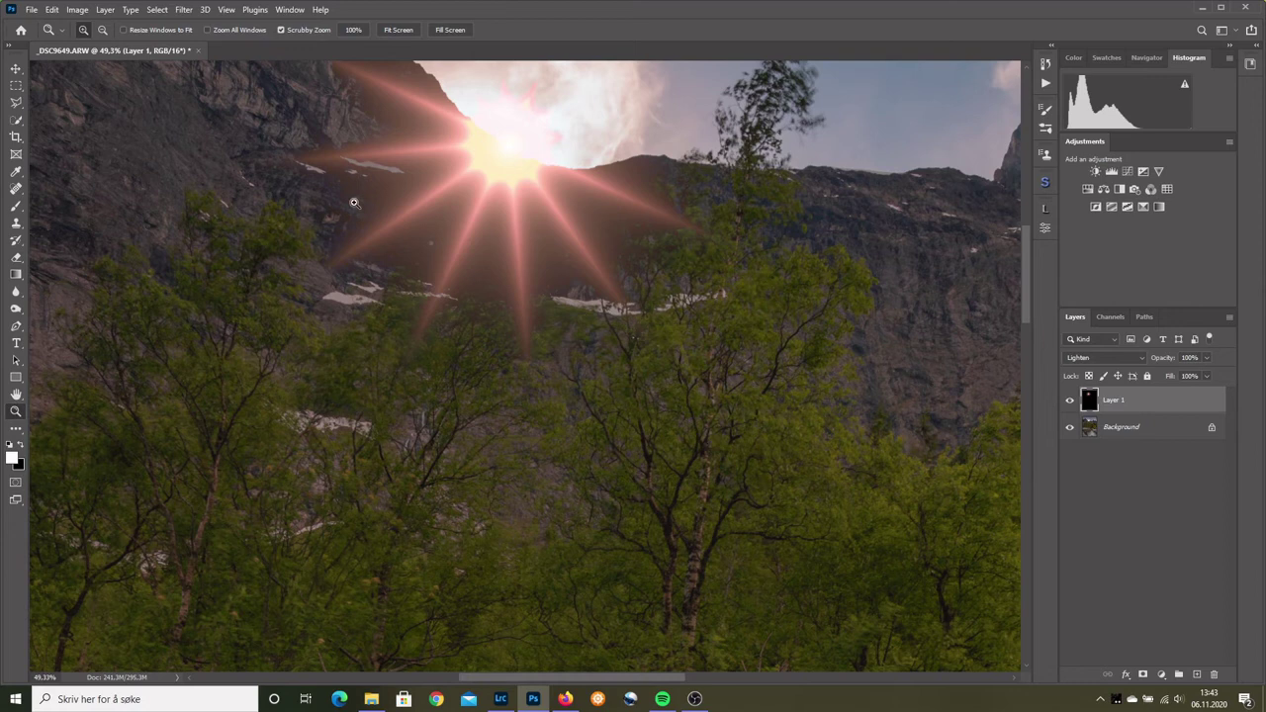
# - Apply a Gaussian Blur with a 7-pixel radius to Layer 1
pyautogui.click(183, 10)
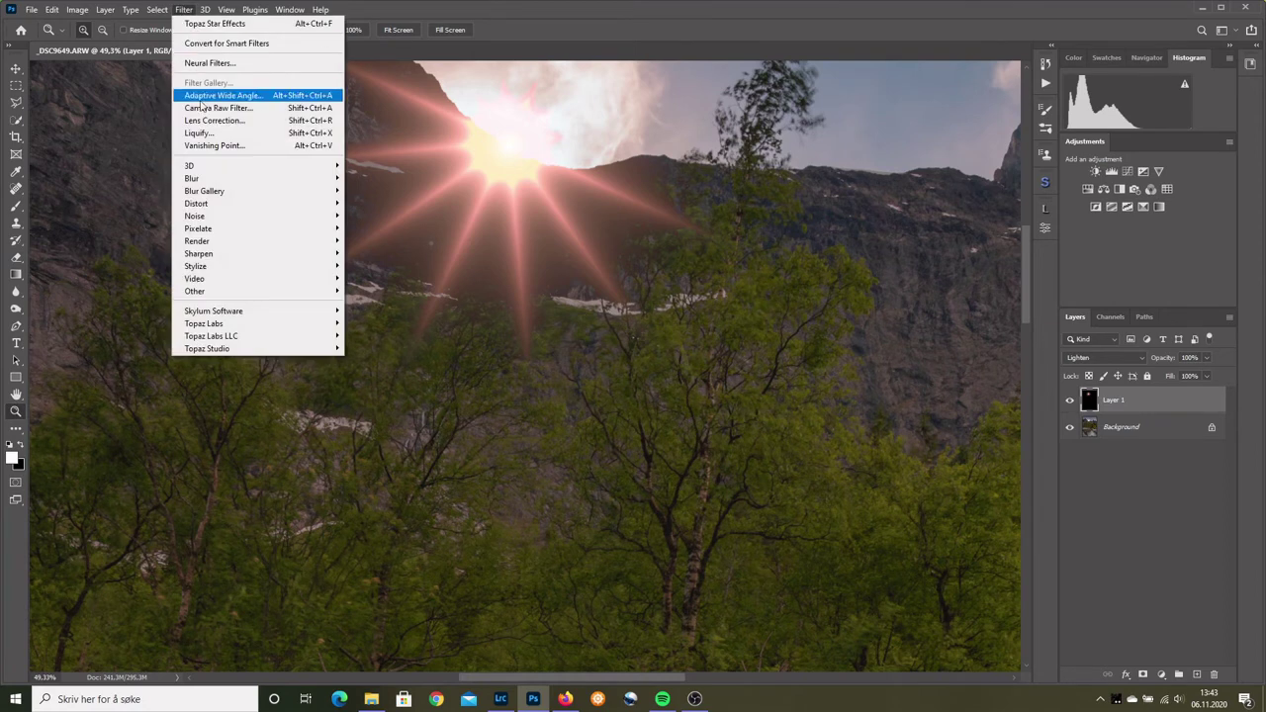
pyautogui.moveTo(219, 179)
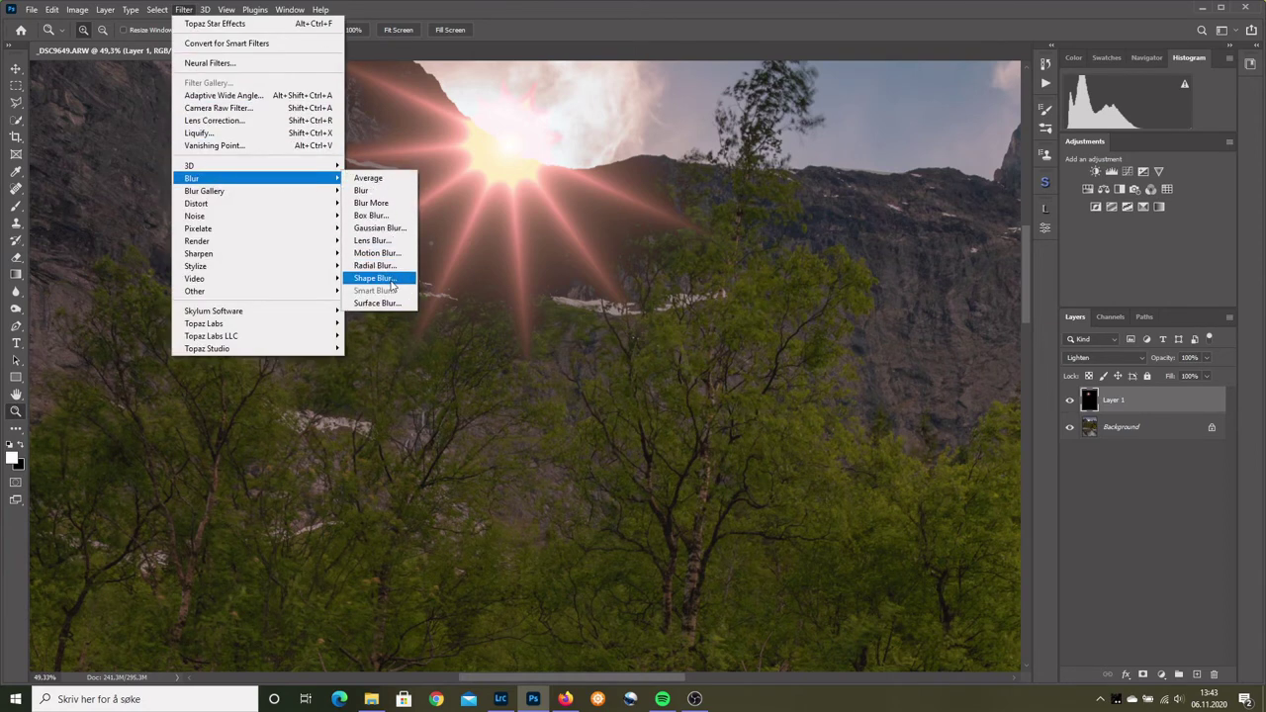
pyautogui.click(379, 228)
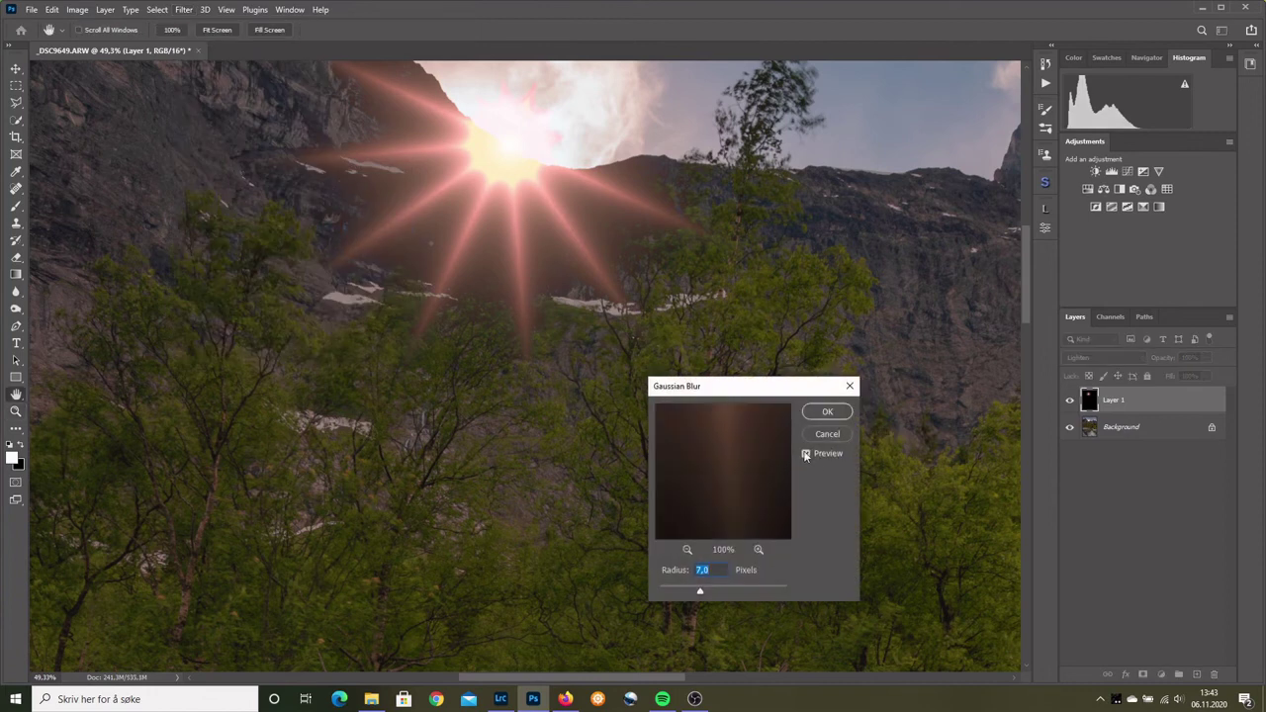
pyautogui.click(806, 454)
pyautogui.click(827, 413)
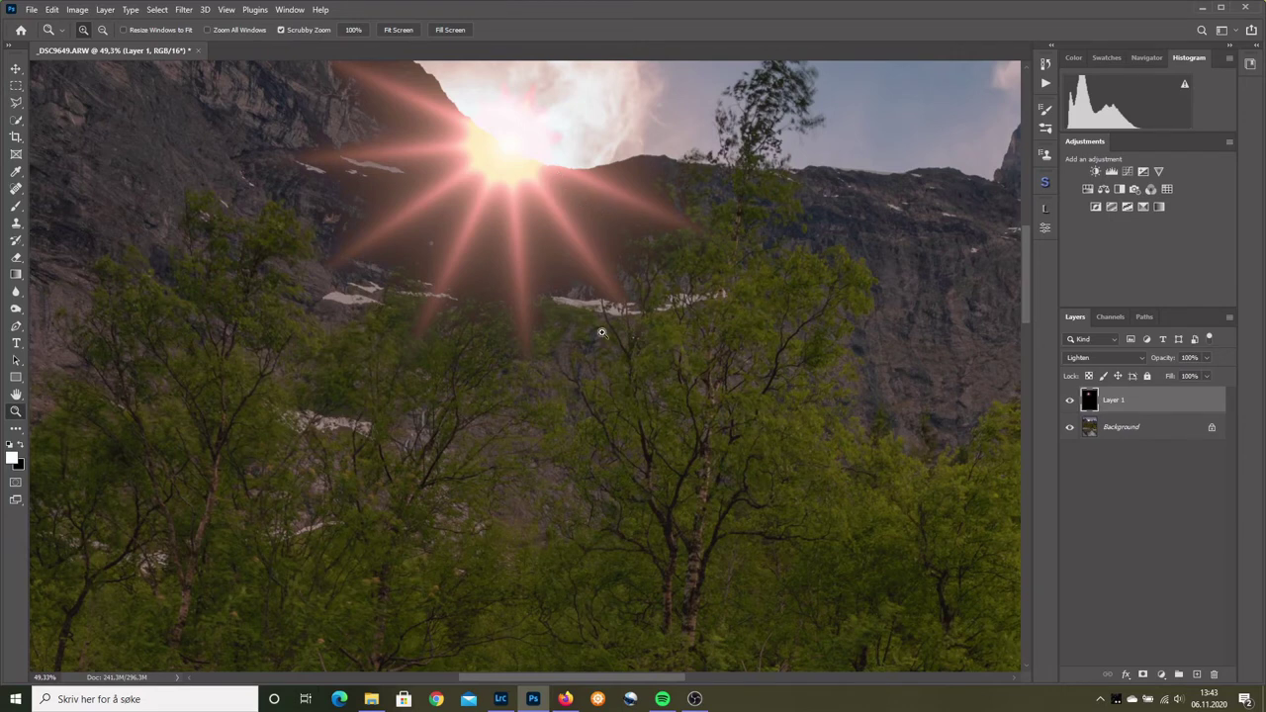
# - Add a Curves adjustment layer clipped to the sun star's Layer 1
pyautogui.click(1162, 675)
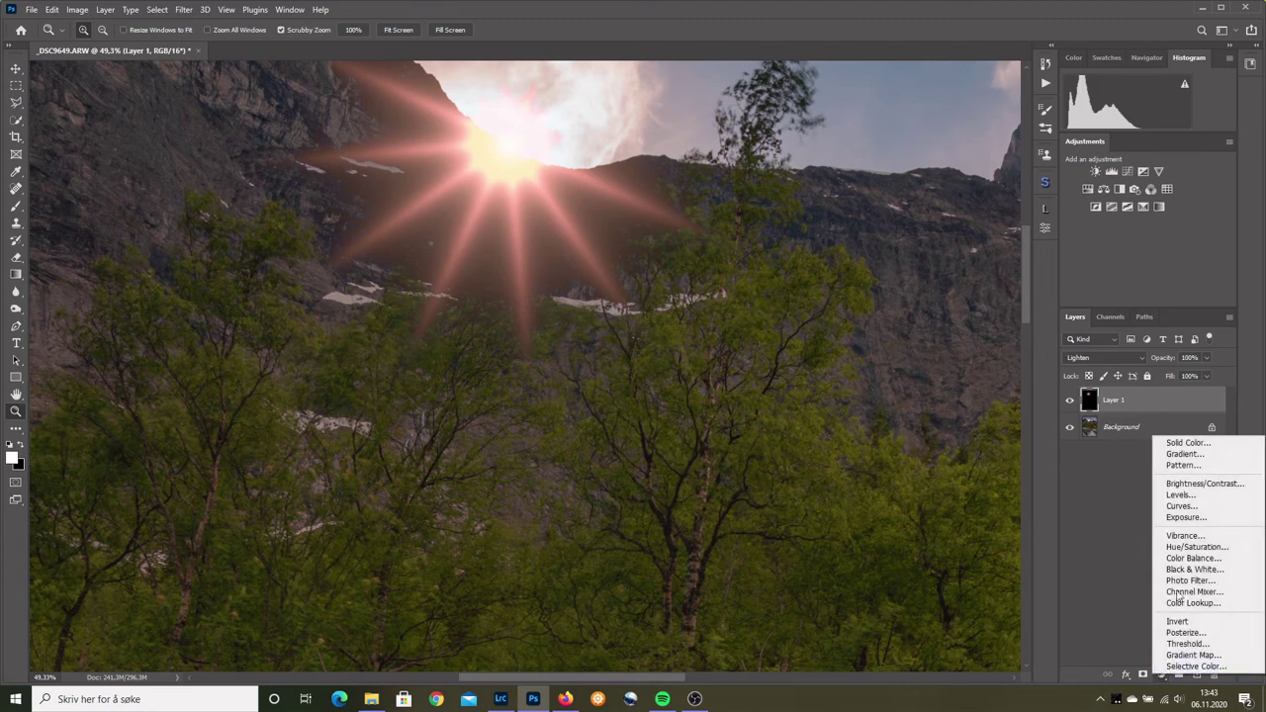
pyautogui.click(1187, 510)
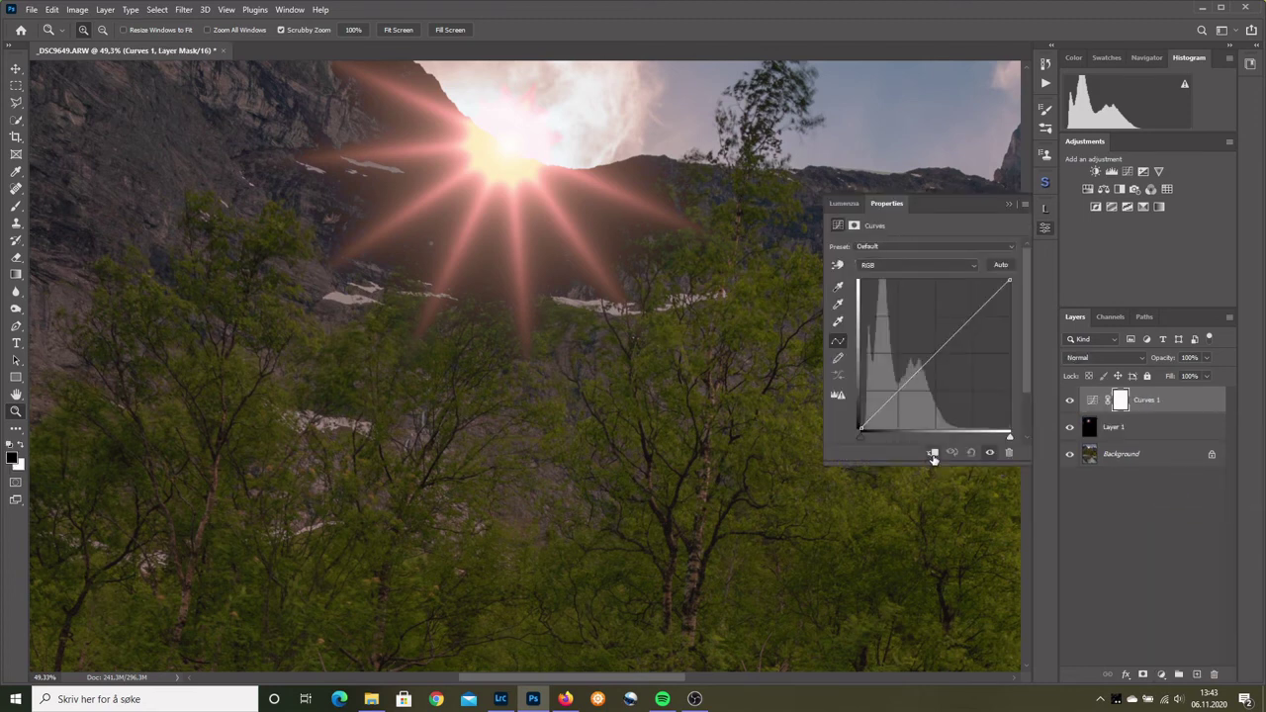
pyautogui.click(932, 453)
# - Pull the Blue channel curve's midpoint down to warm the star, then fit the photo on screen
pyautogui.click(921, 264)
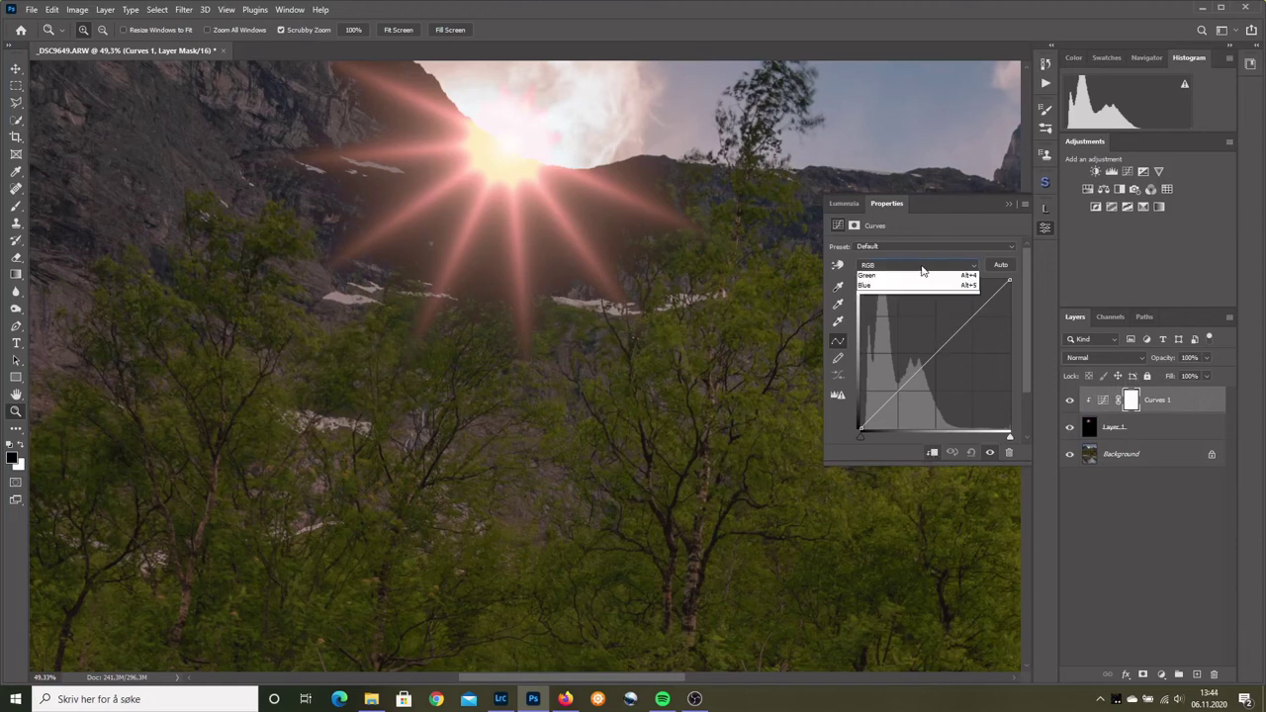
pyautogui.click(900, 306)
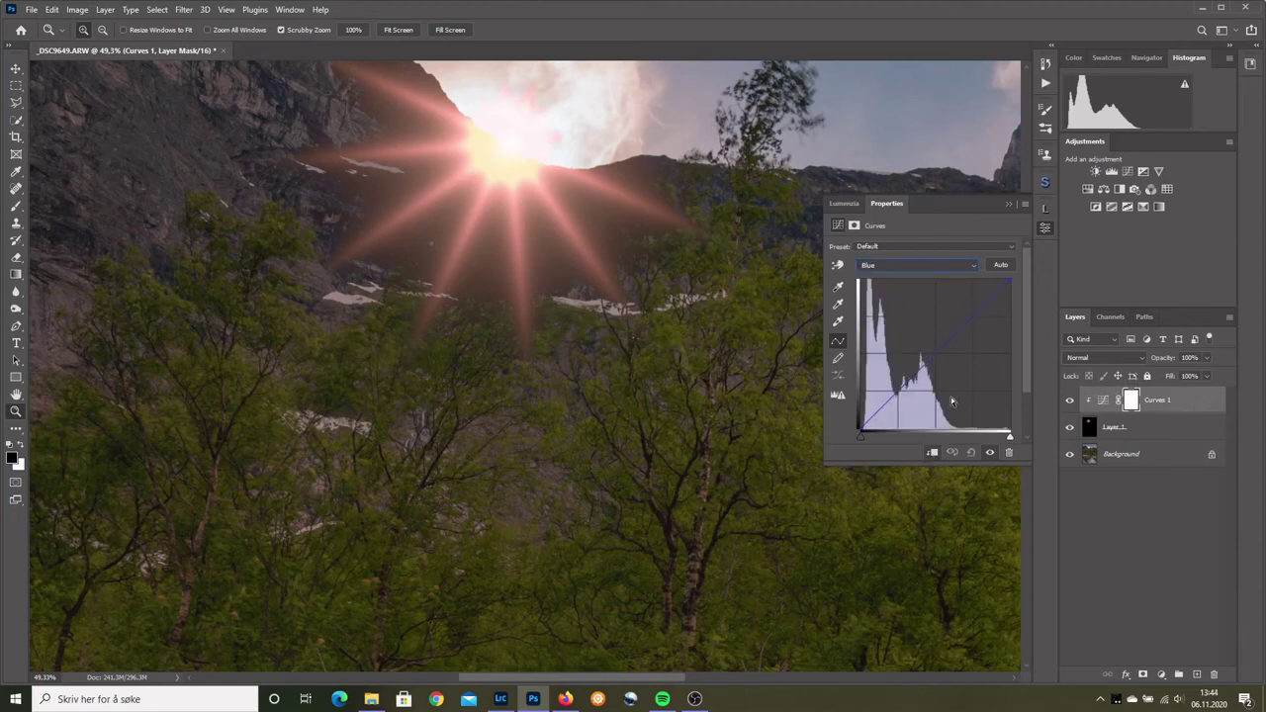
pyautogui.click(936, 352)
pyautogui.moveTo(940, 354); pyautogui.dragTo(950, 358)
pyautogui.click(1071, 401)
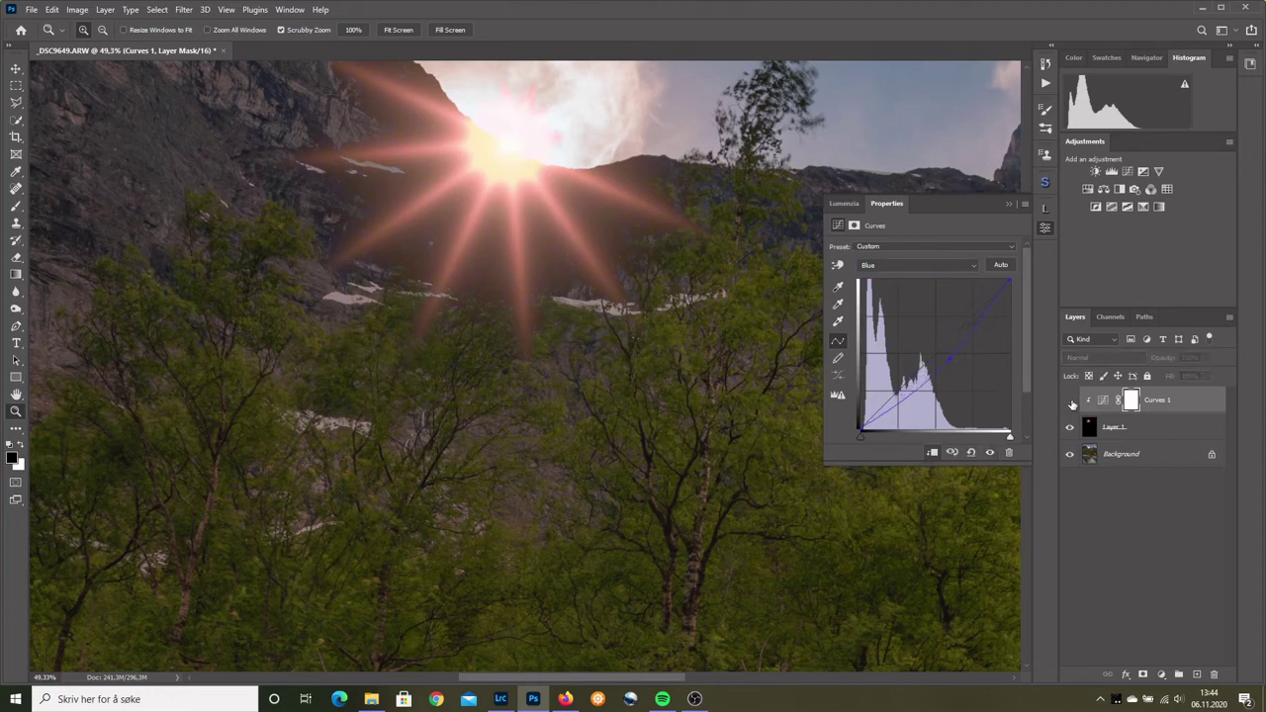
pyautogui.click(1070, 401)
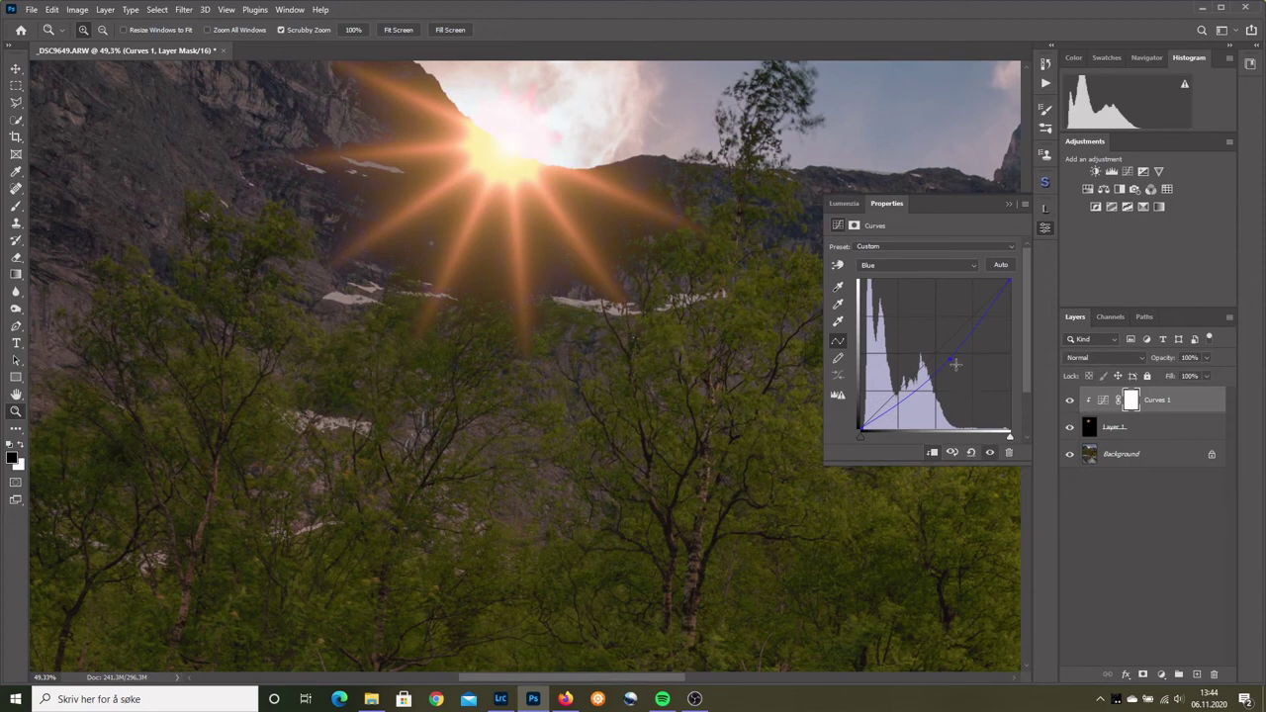
pyautogui.click(1008, 205)
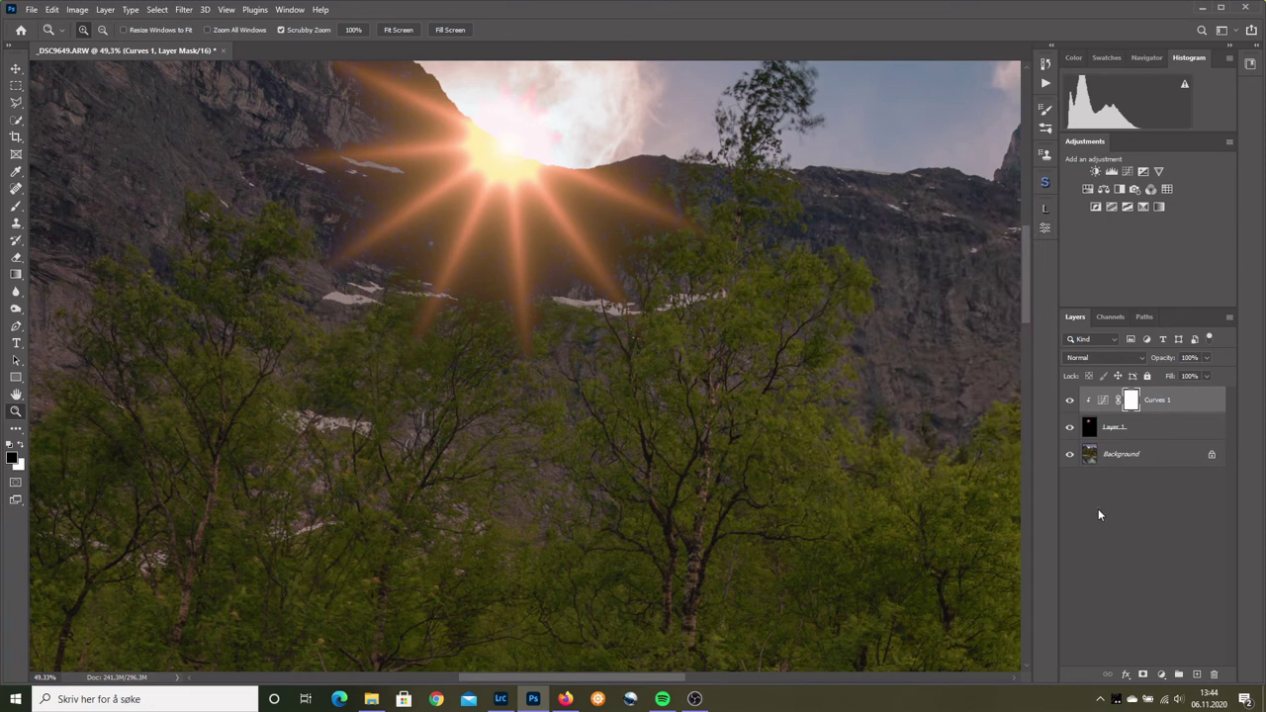
pyautogui.hotkey('ctrl', '0')
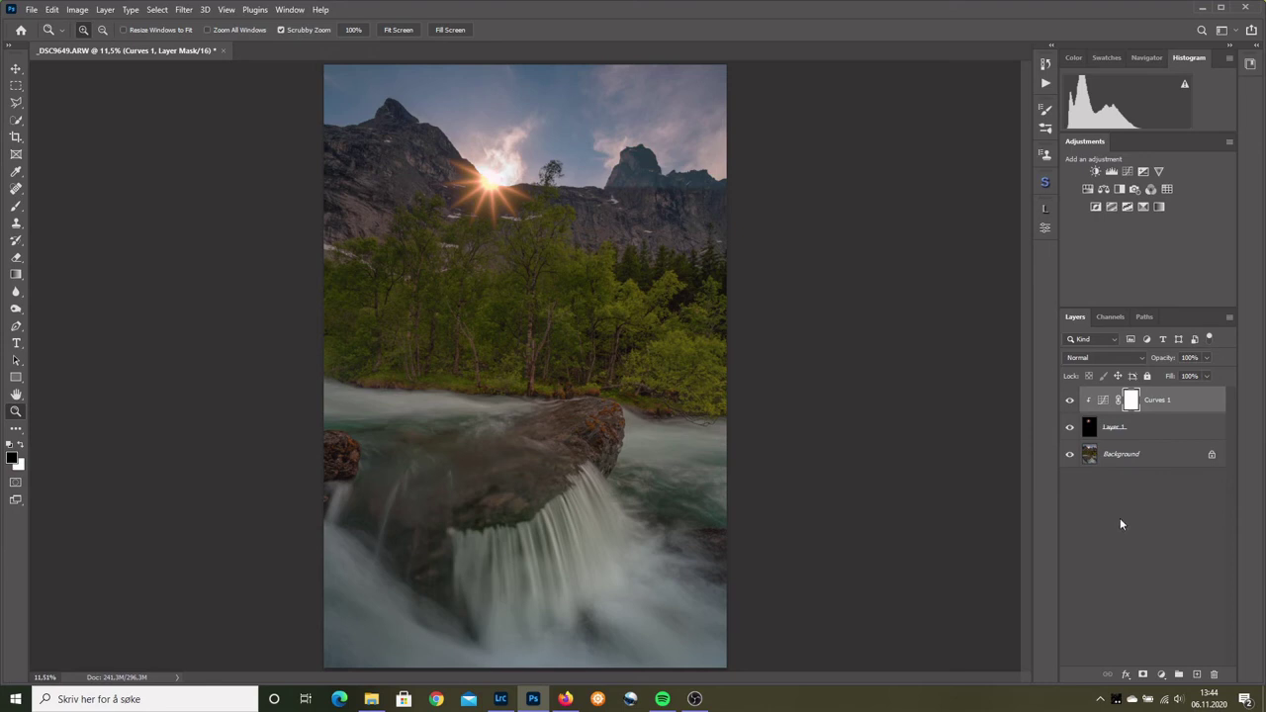
# - Add a new Layer 2 set to Screen blend mode
pyautogui.click(1197, 675)
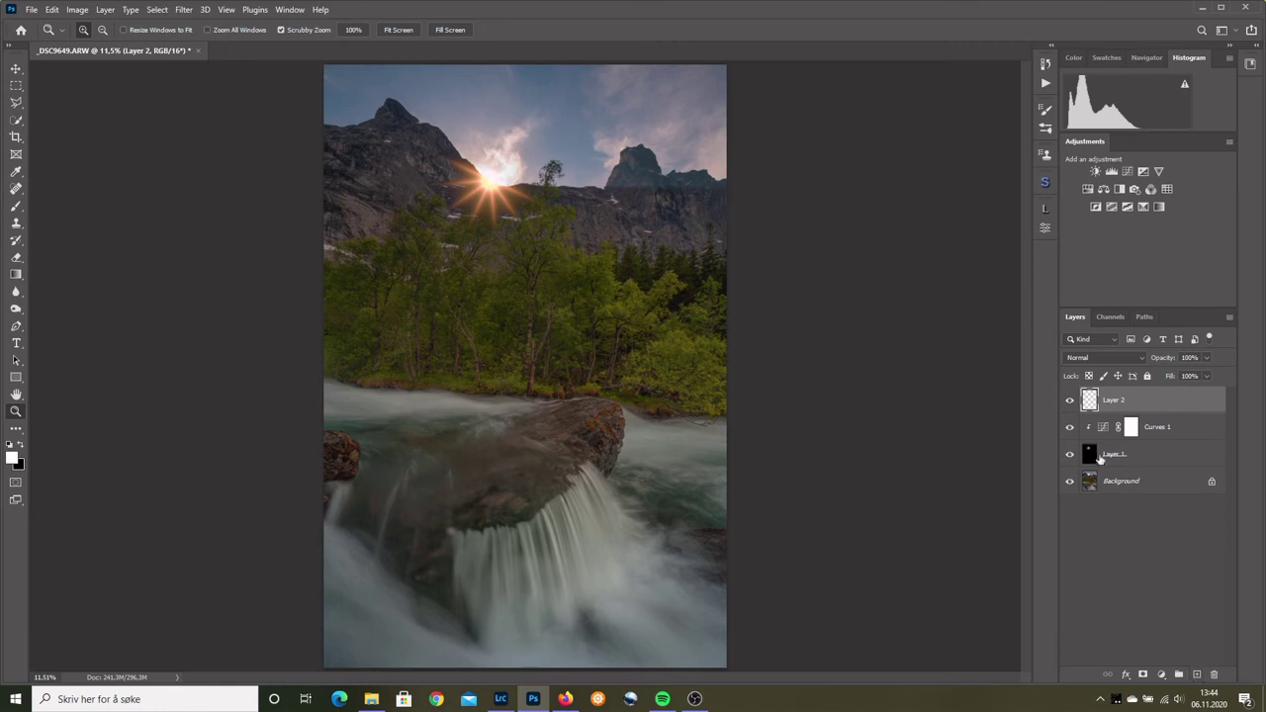
pyautogui.click(1107, 357)
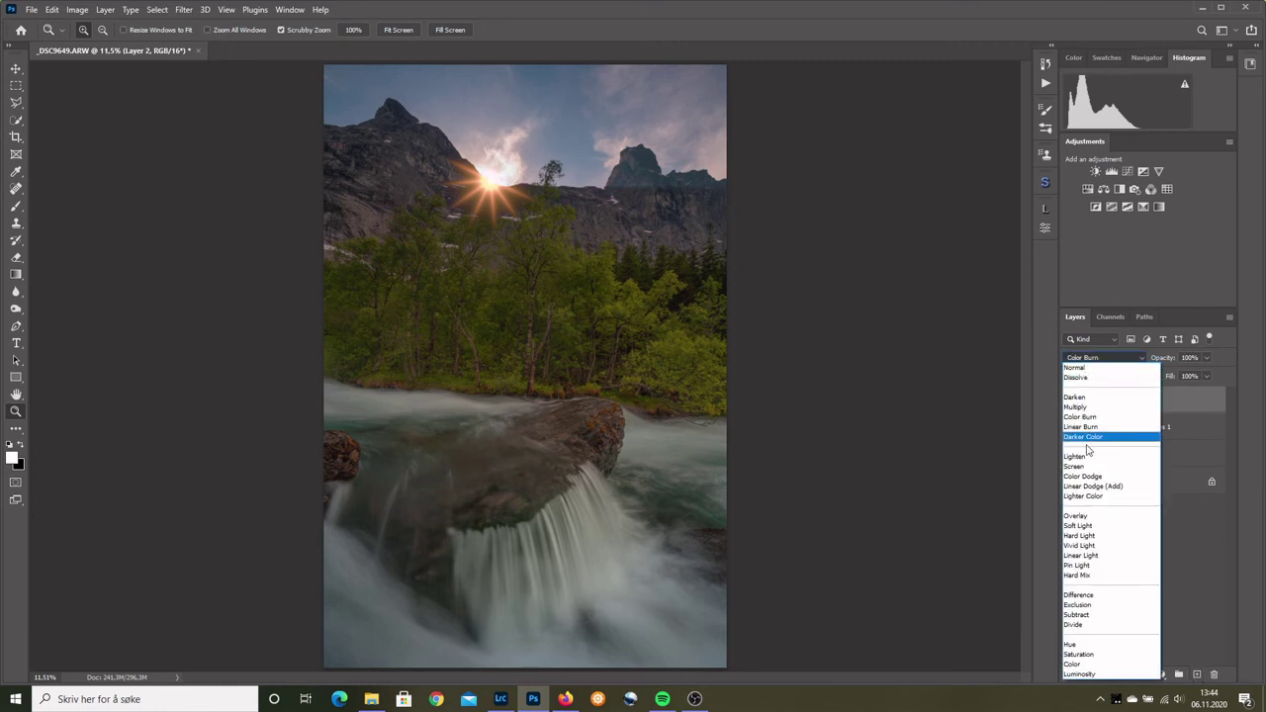
pyautogui.click(1078, 467)
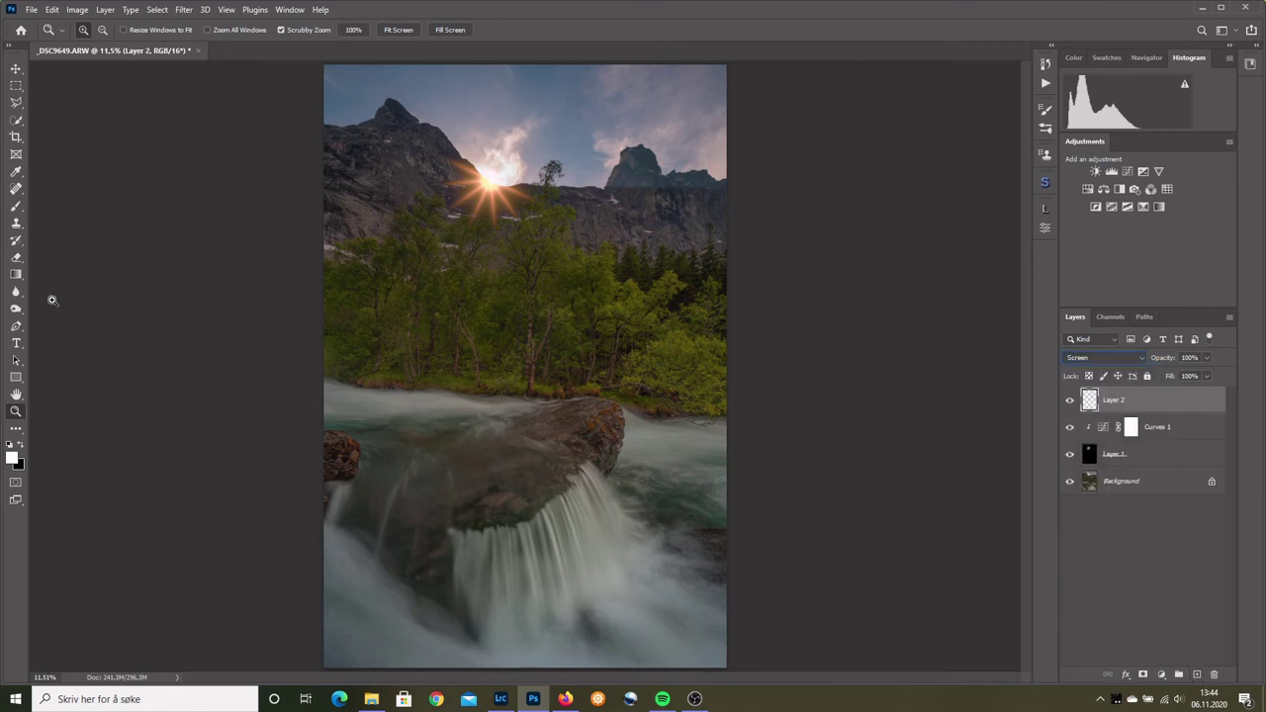
# - Sample the sun's orange and dab a large soft brush glow over the sun
pyautogui.click(17, 207)
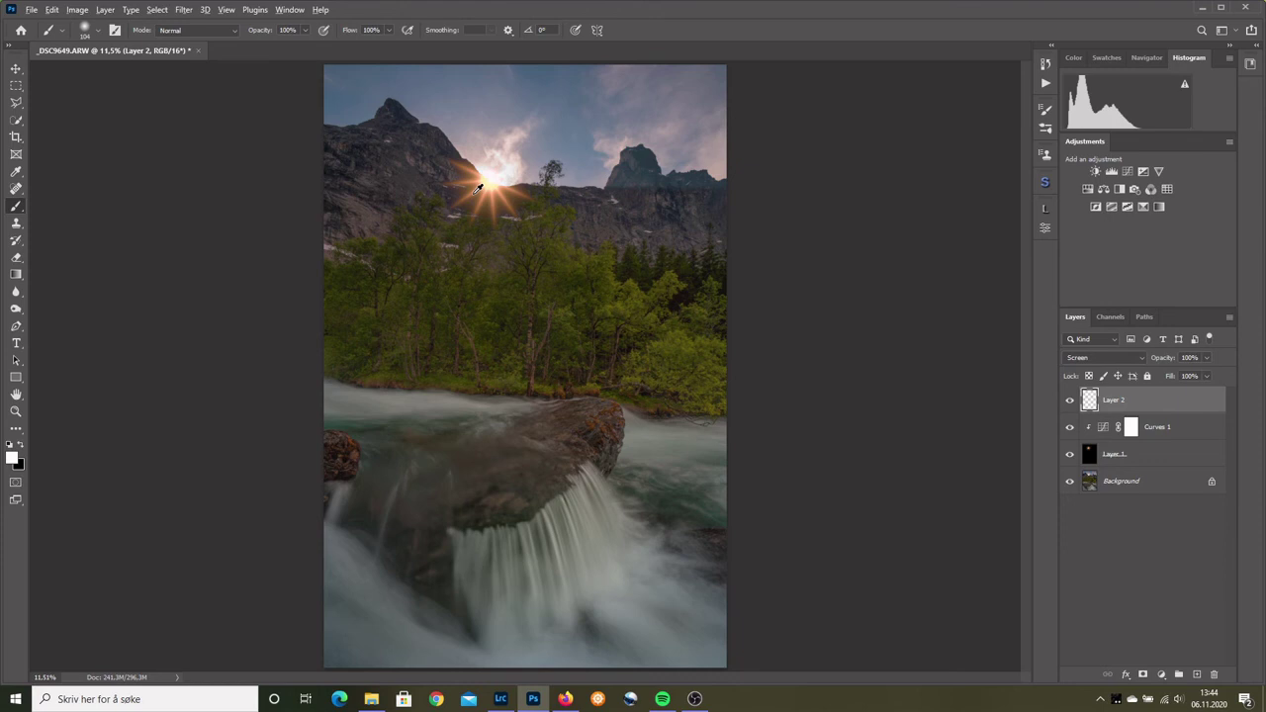
pyautogui.keyDown('alt'); pyautogui.click(480, 185); pyautogui.keyUp('alt')
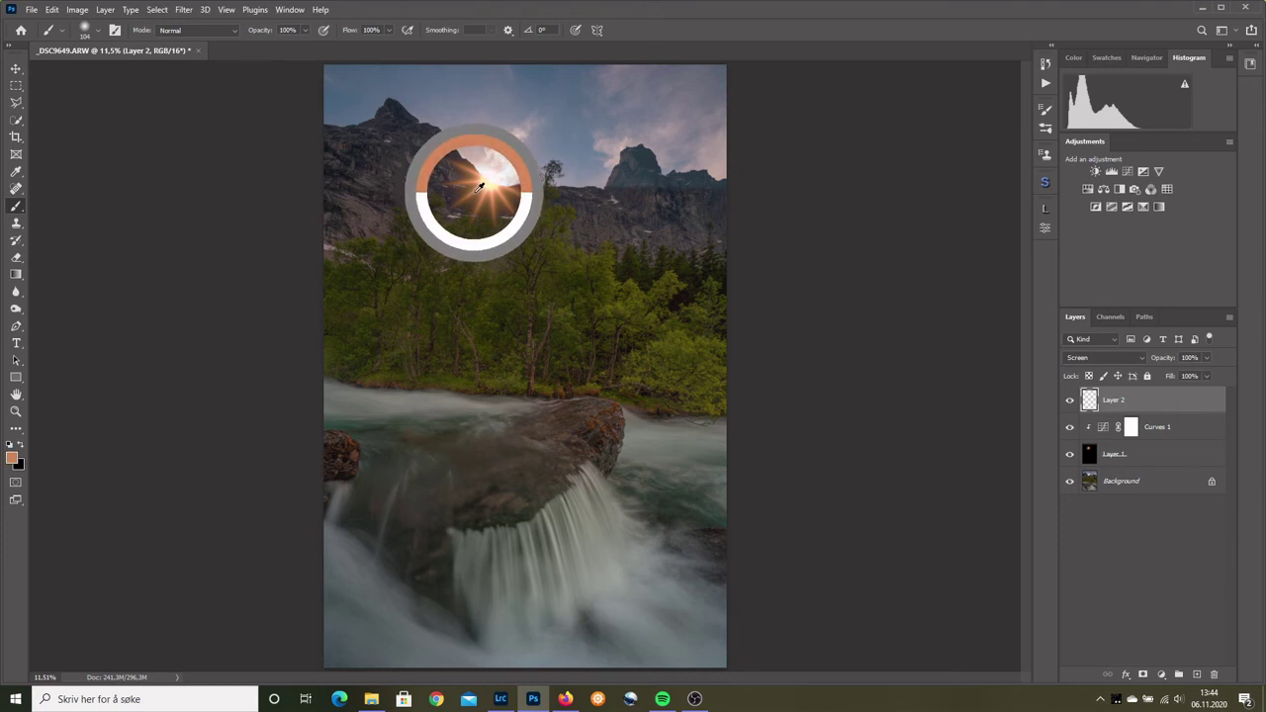
pyautogui.moveTo(515, 226); pyautogui.dragTo(554, 226)
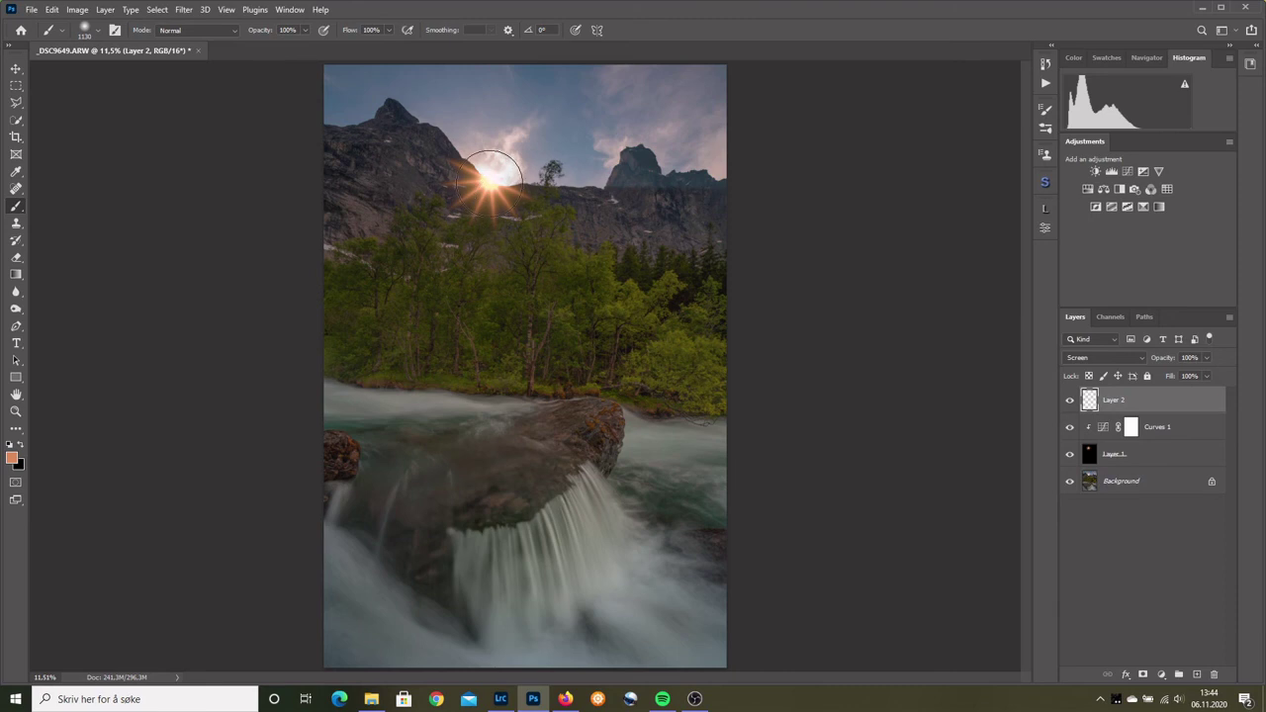
pyautogui.click(491, 181)
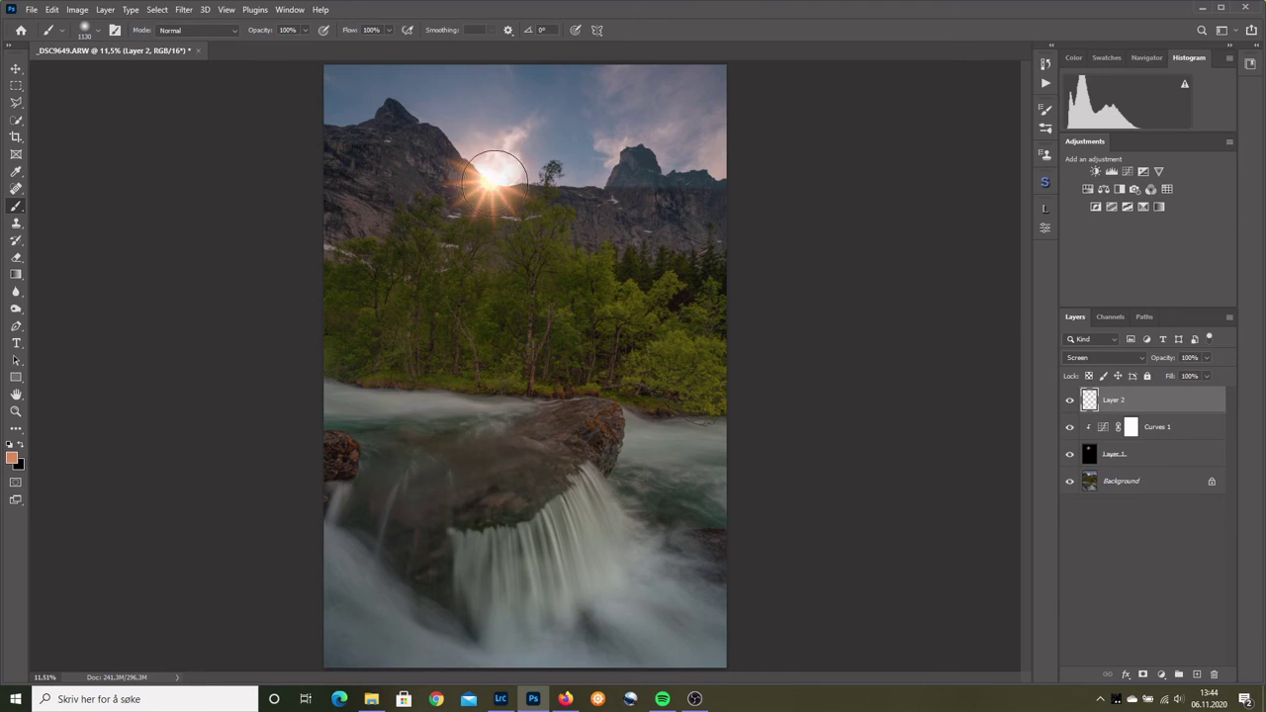
# - Lower Layer 2's opacity to 49%
pyautogui.click(1206, 358)
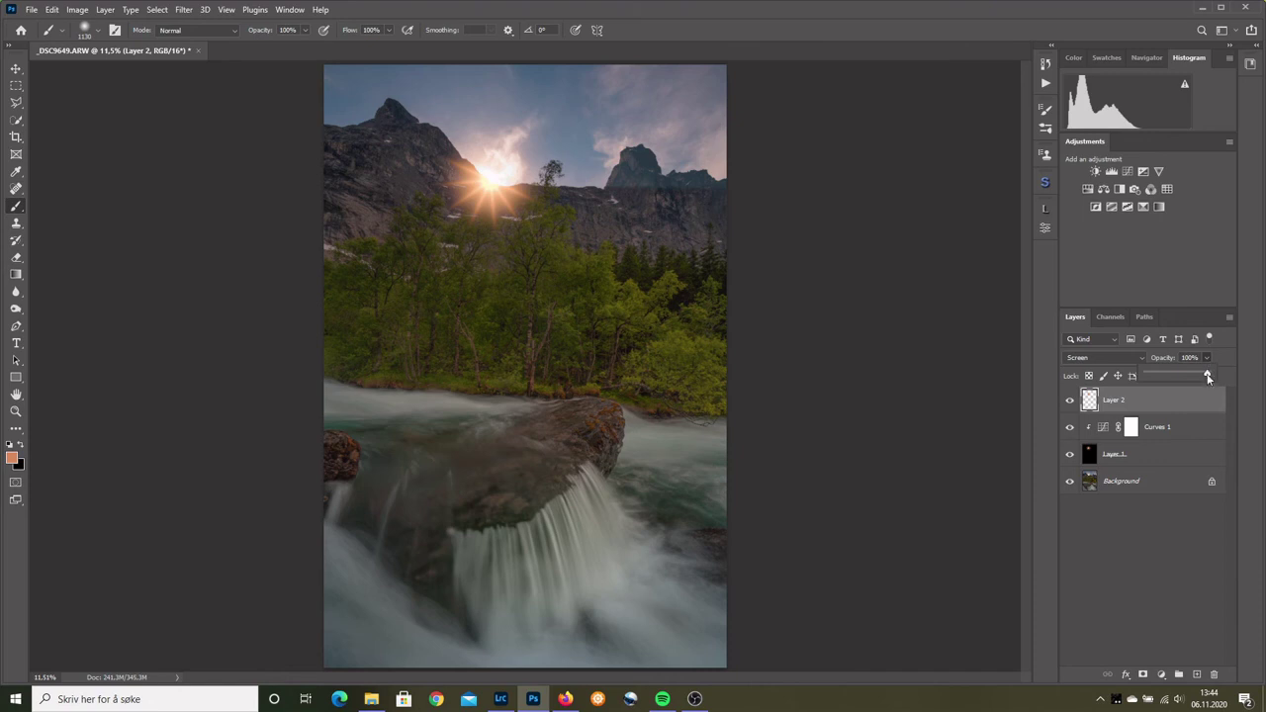
pyautogui.moveTo(1207, 375); pyautogui.dragTo(1176, 375)
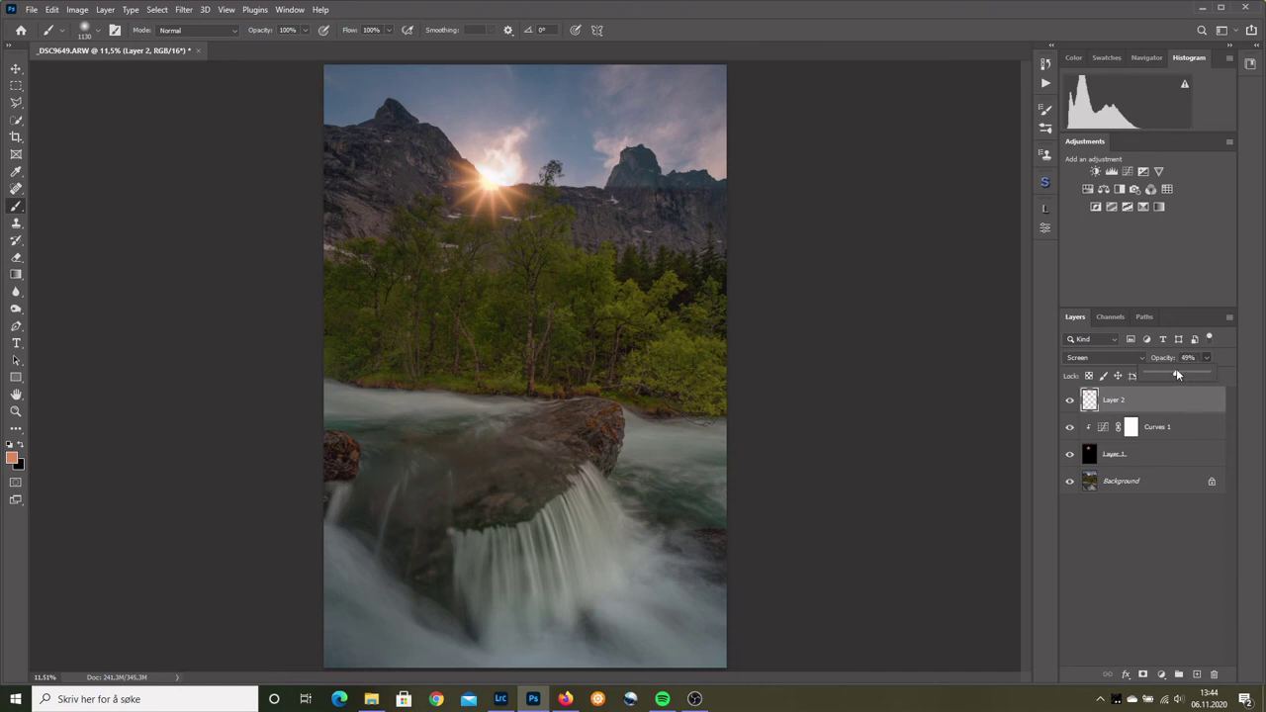
pyautogui.click(1068, 485)
pyautogui.click(16, 410)
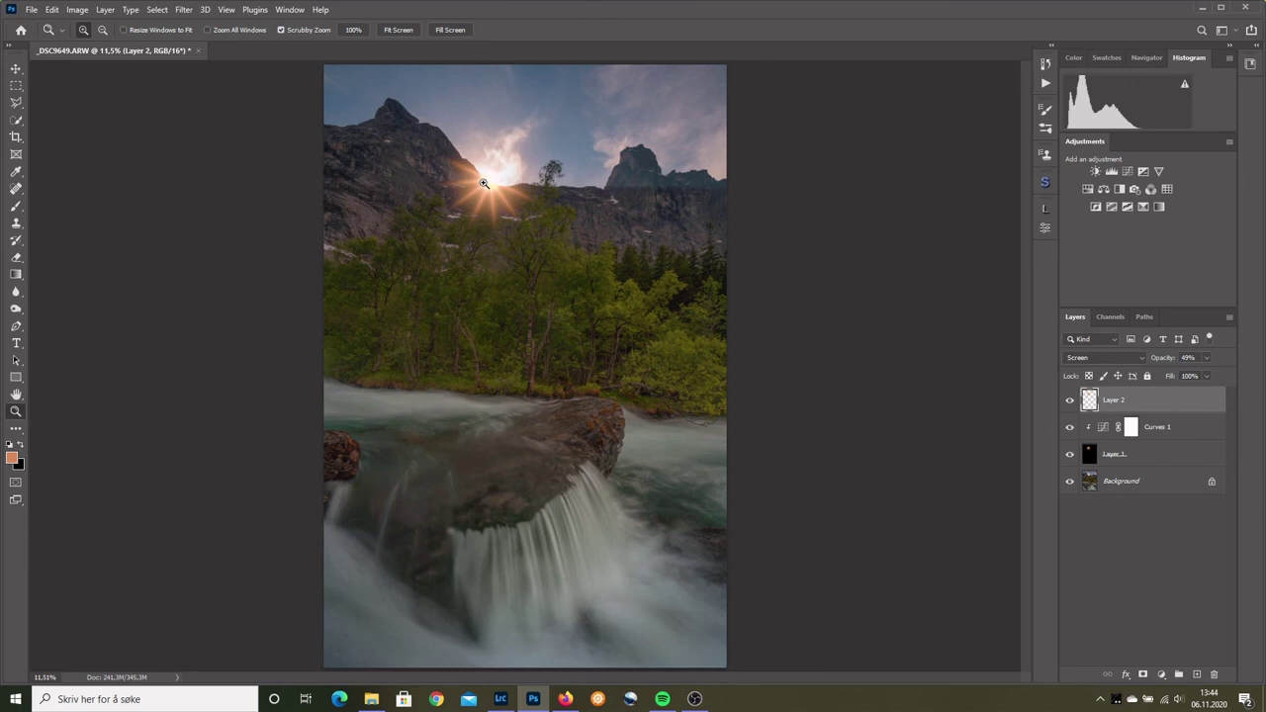
# - Zoom in on the sun and add a layer mask to Layer 1
pyautogui.moveTo(484, 187); pyautogui.dragTo(571, 178)
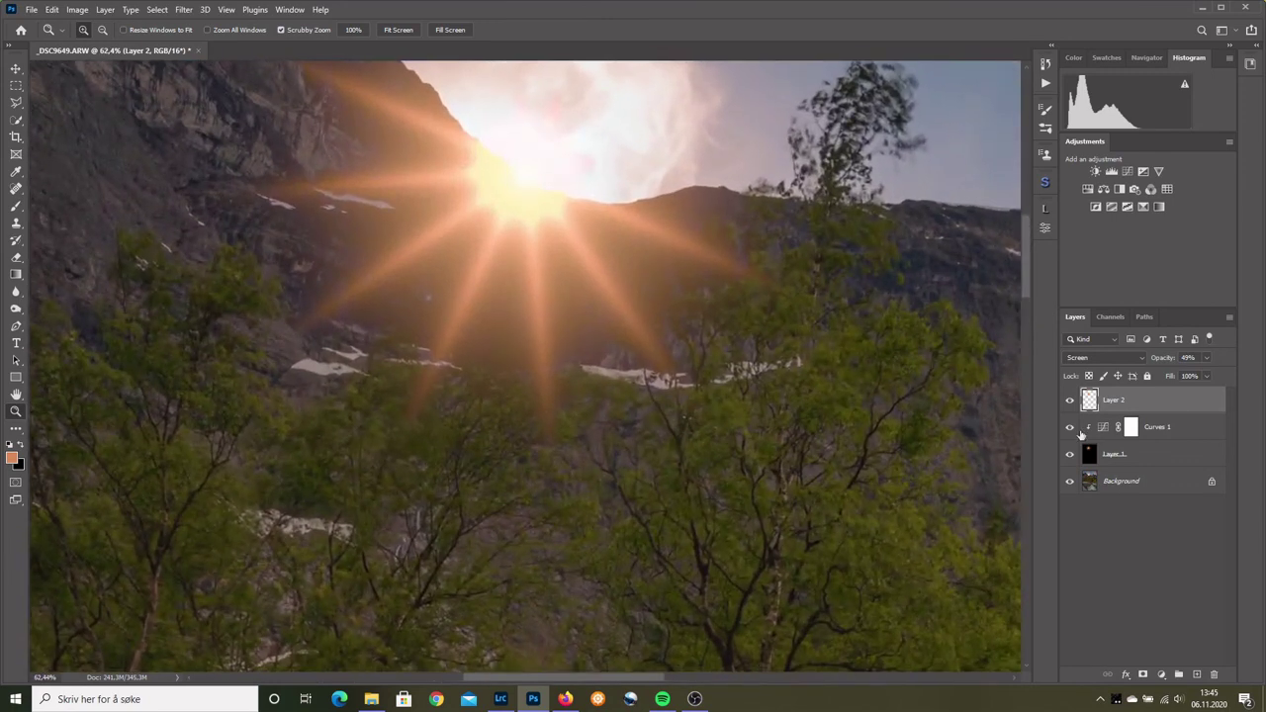
pyautogui.click(1165, 454)
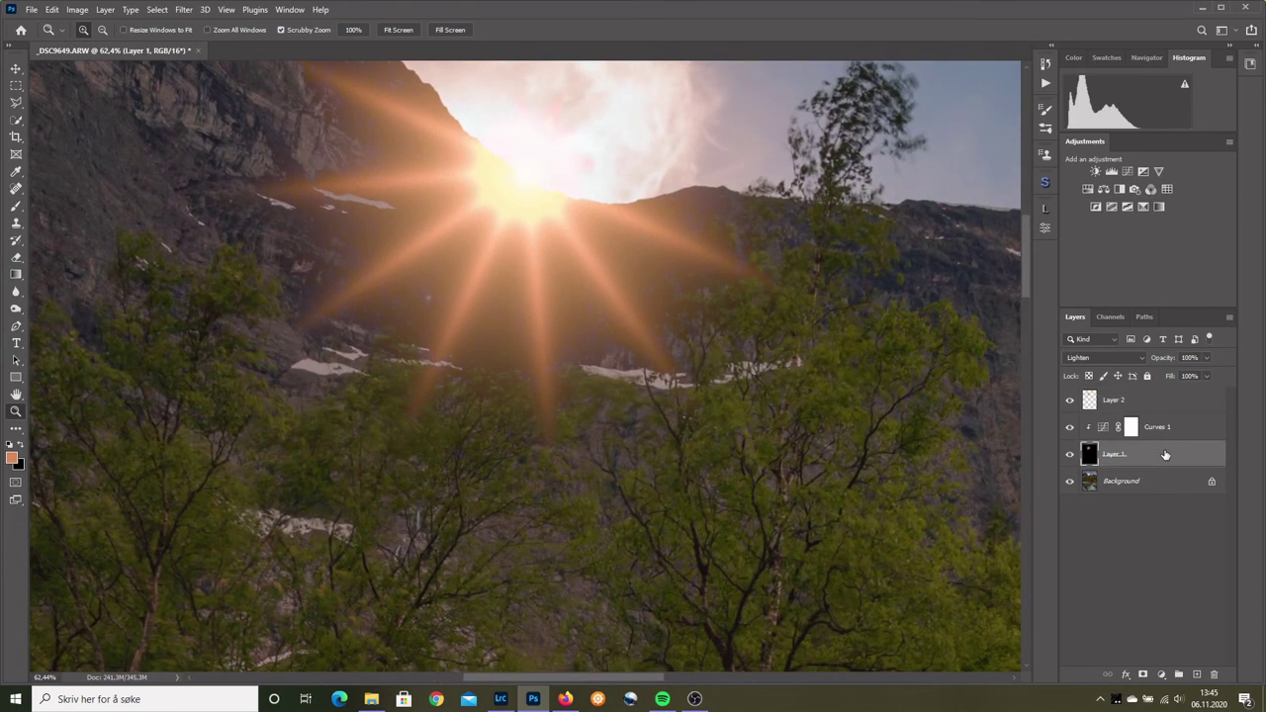
pyautogui.click(1145, 675)
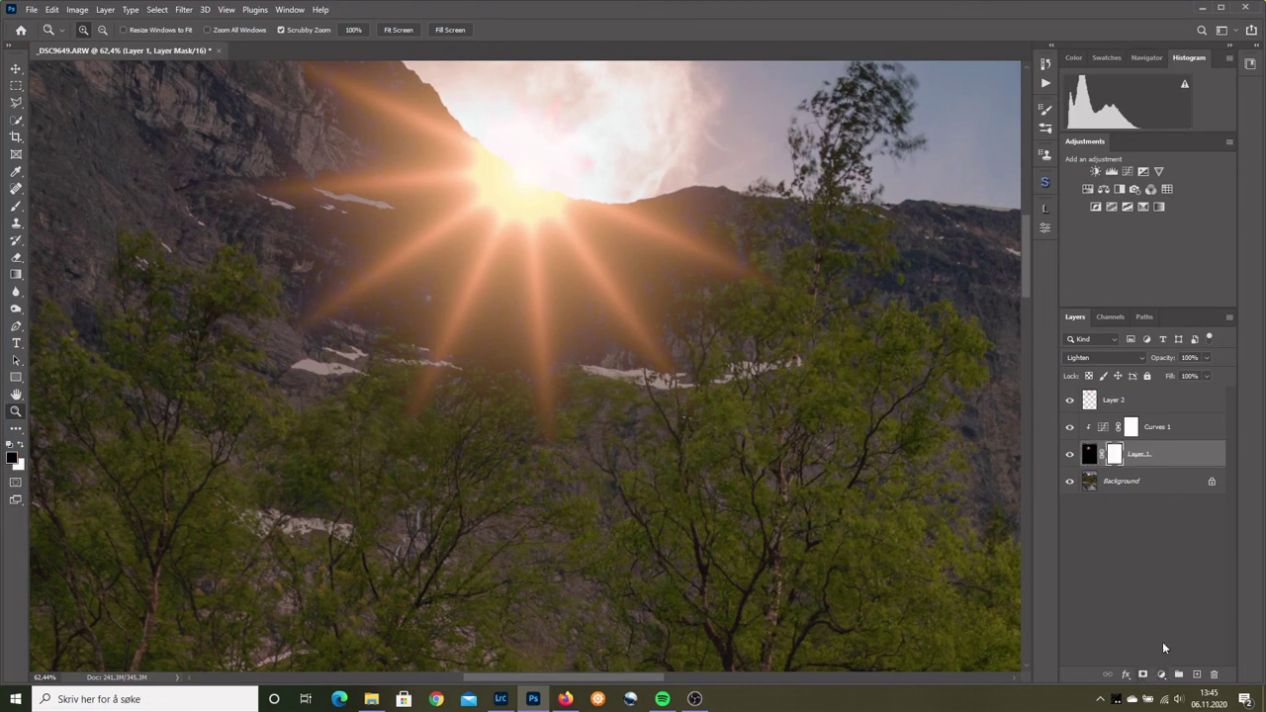
# - Paint the mask with a 12 px brush at 27% opacity, undoing a stray streak, then fit the photo on screen
pyautogui.click(15, 208)
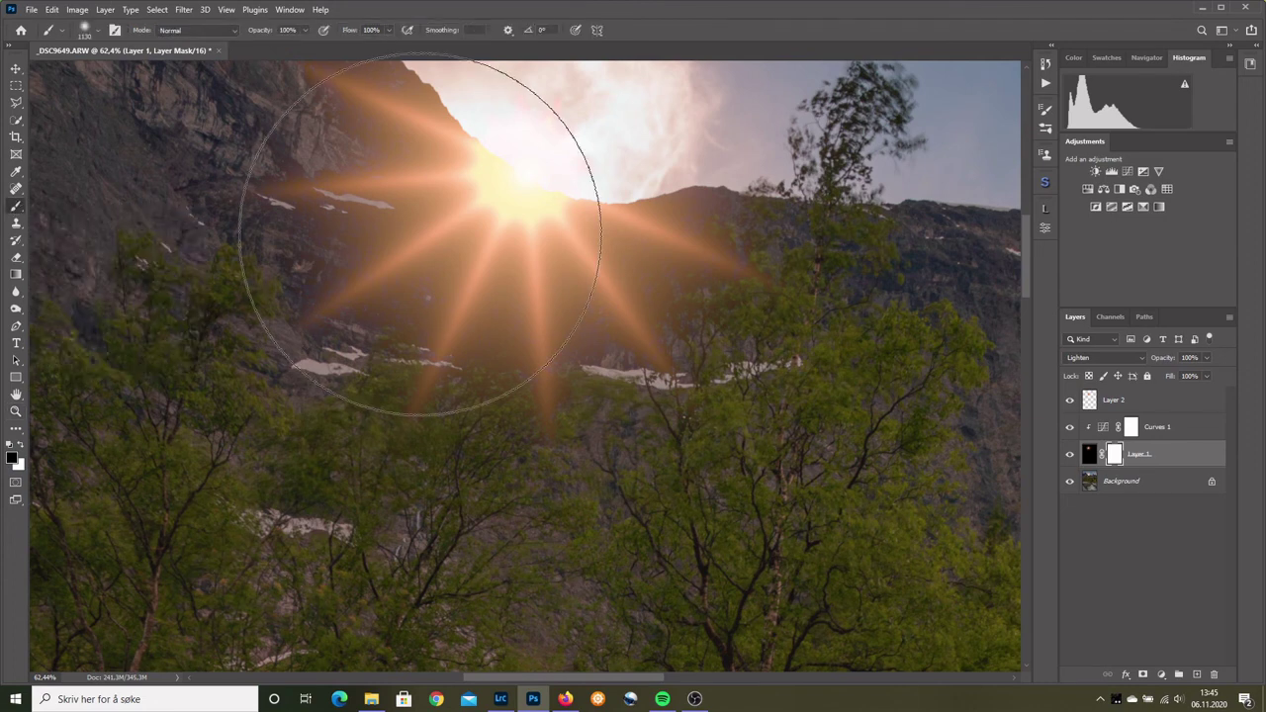
pyautogui.moveTo(419, 235); pyautogui.dragTo(295, 243)
pyautogui.moveTo(531, 236); pyautogui.dragTo(532, 237)
pyautogui.moveTo(264, 34); pyautogui.dragTo(222, 31)
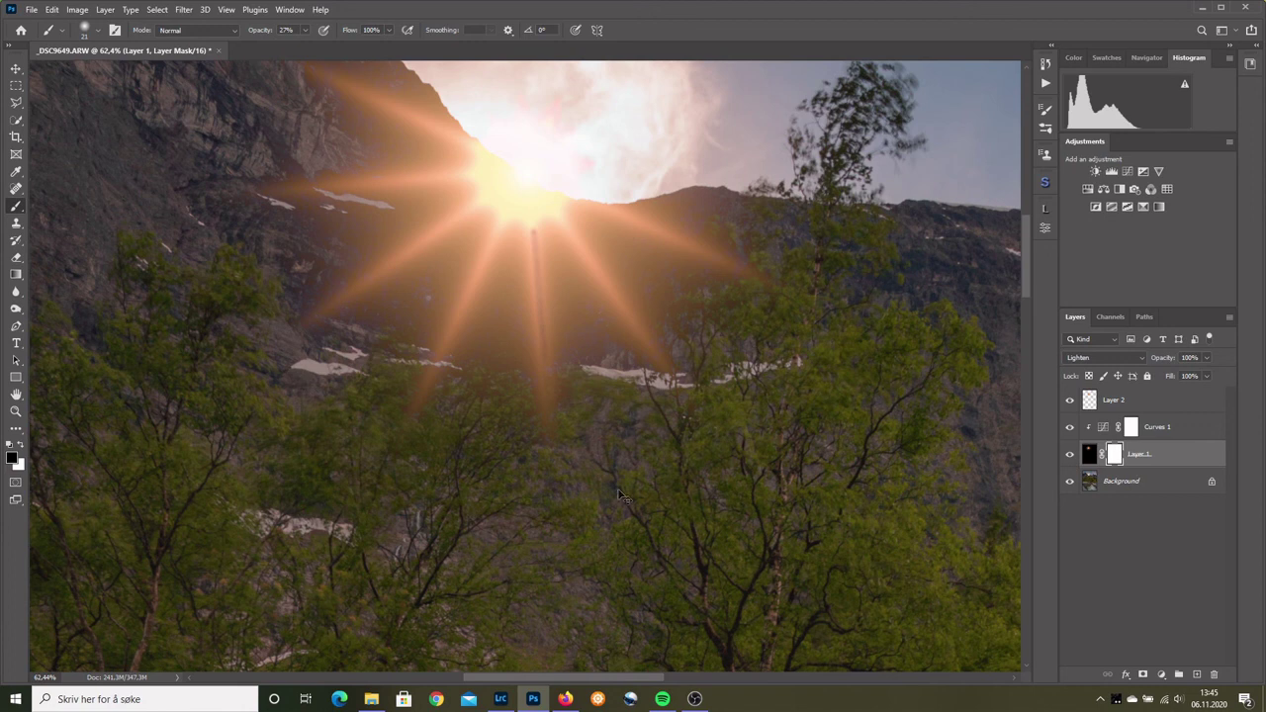
pyautogui.hotkey('ctrl', 'z')
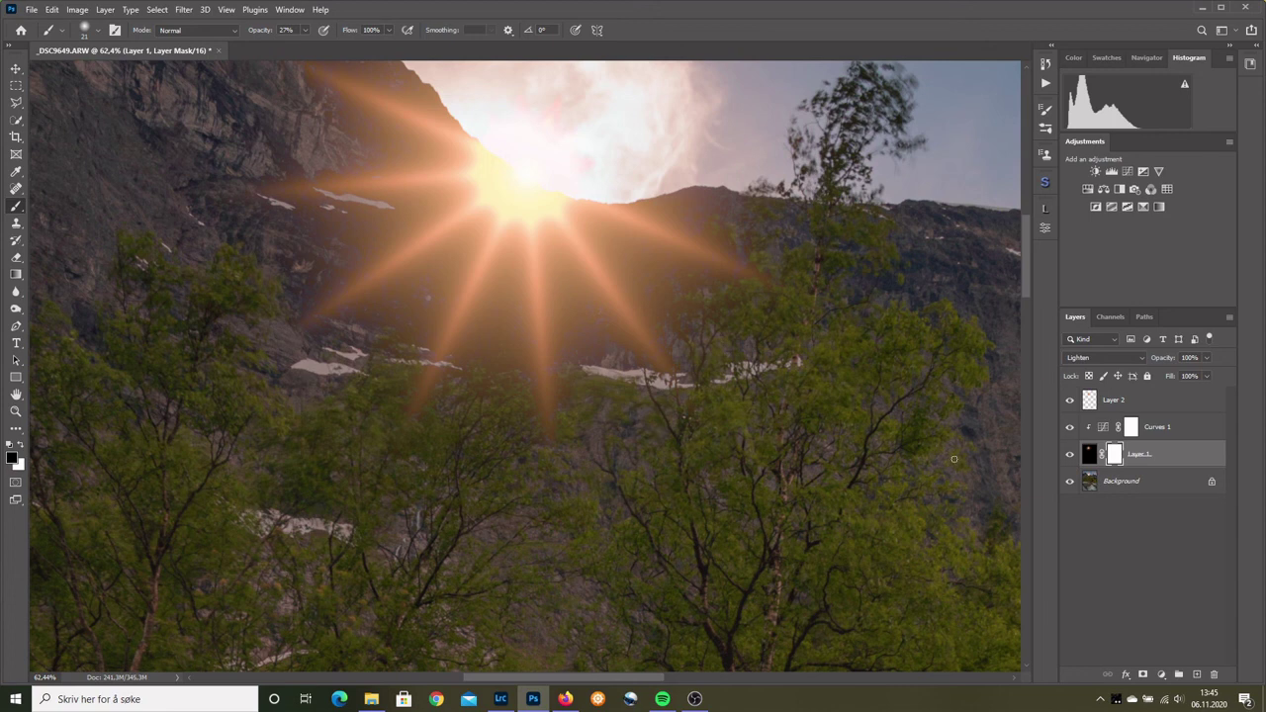
pyautogui.hotkey('ctrl', '0')
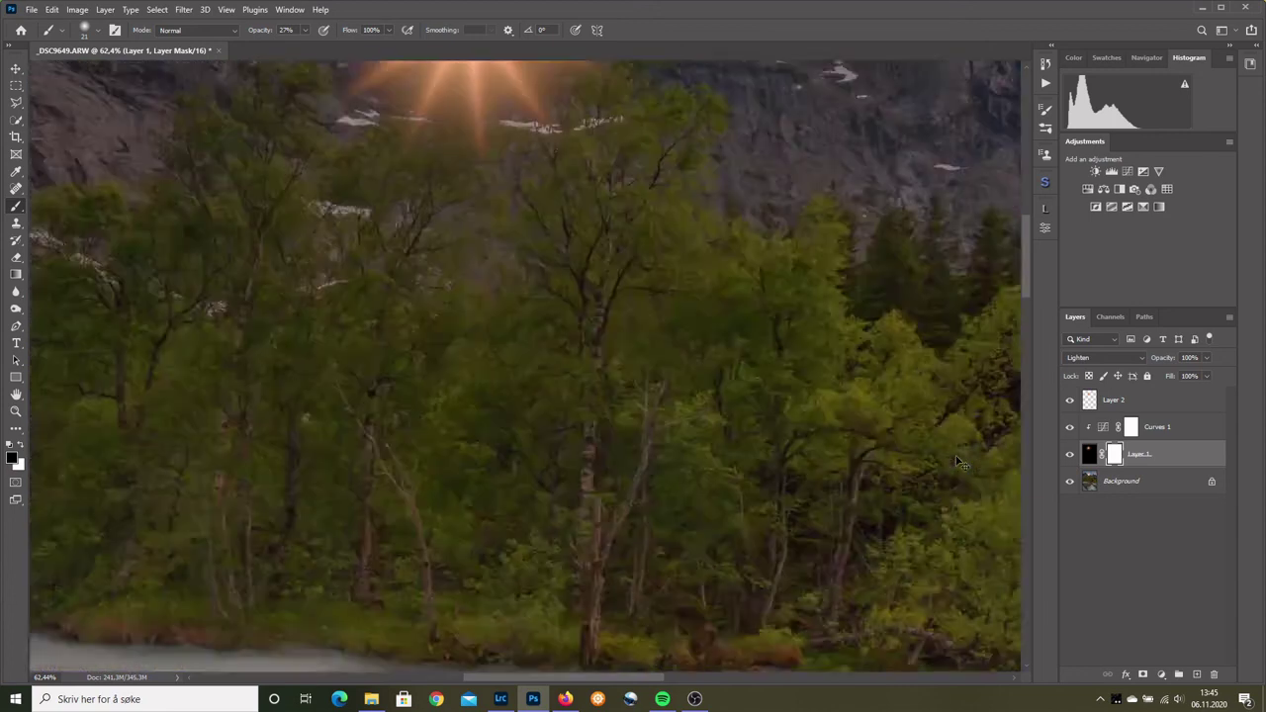